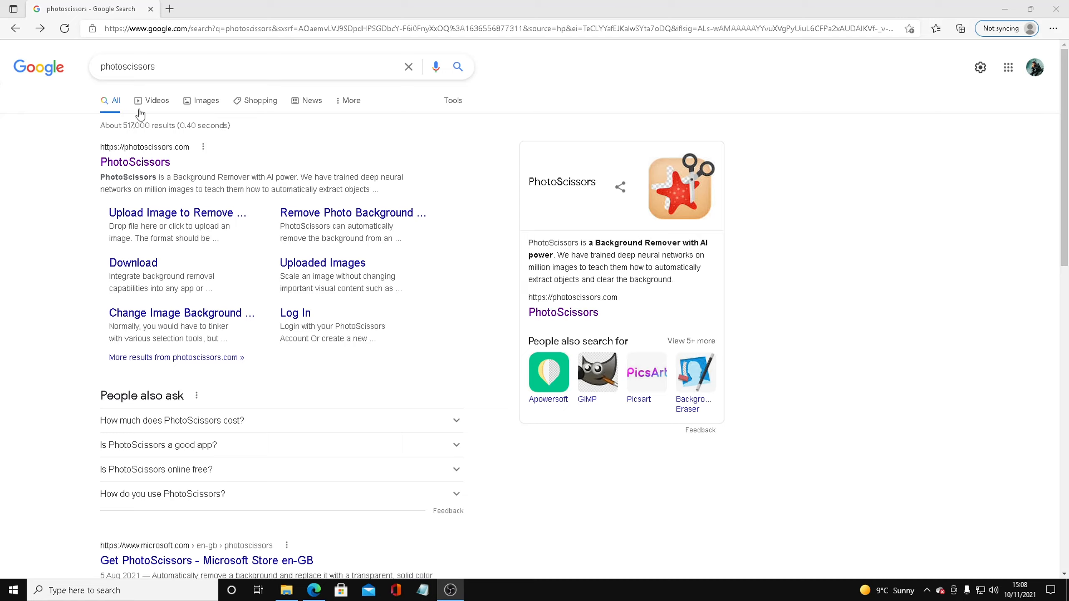
Step: Upload the JPG photo 20211110_150405 to PhotoScissors for background removal and download the cut-out in low resolution
left_click(137, 161)
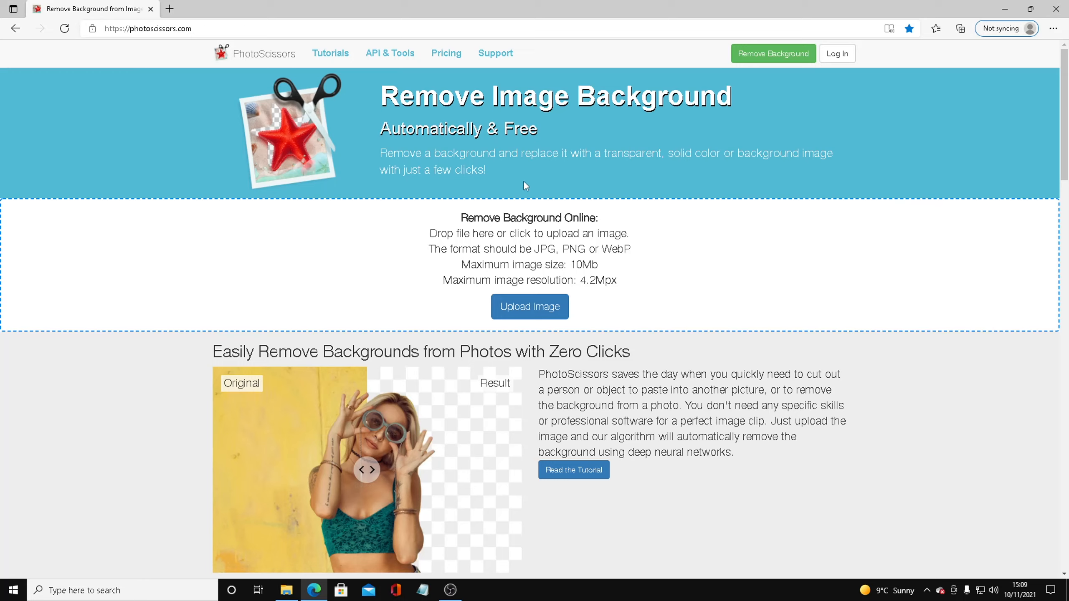
left_click(534, 307)
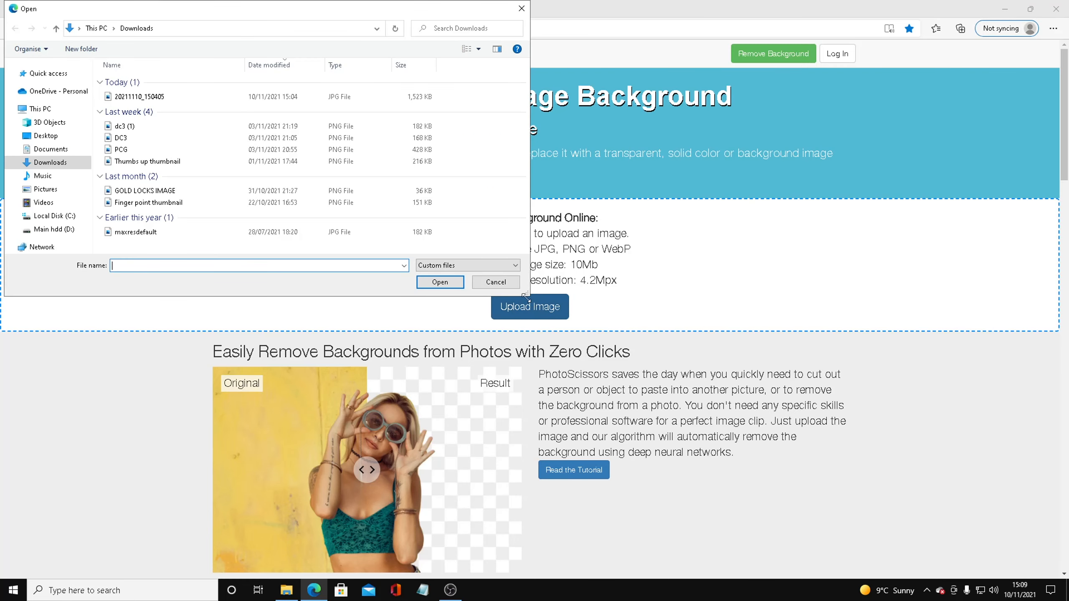
double_click(143, 100)
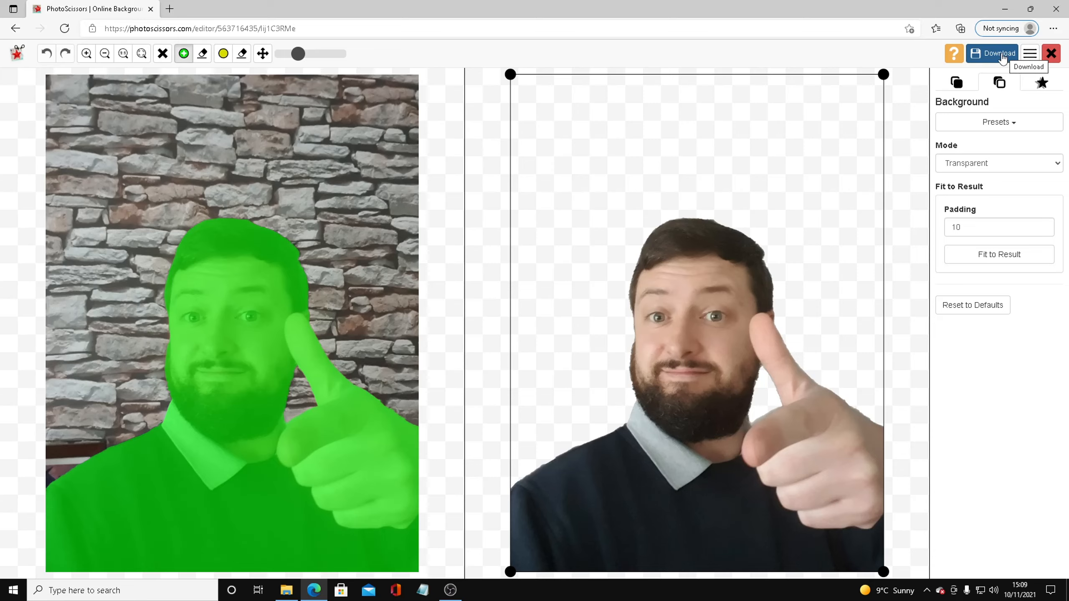
left_click(1000, 53)
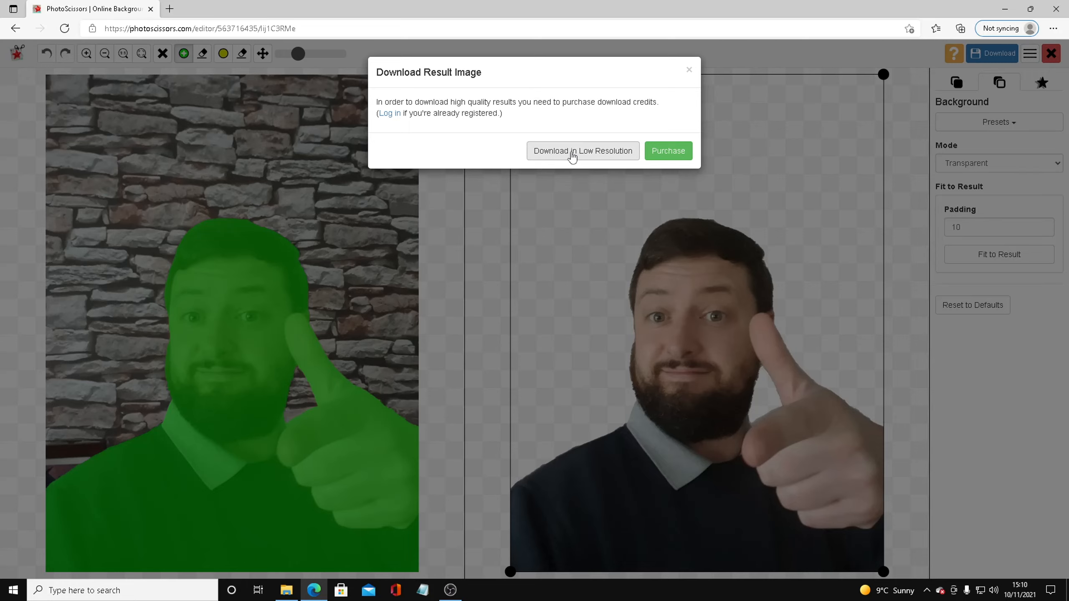
left_click(568, 154)
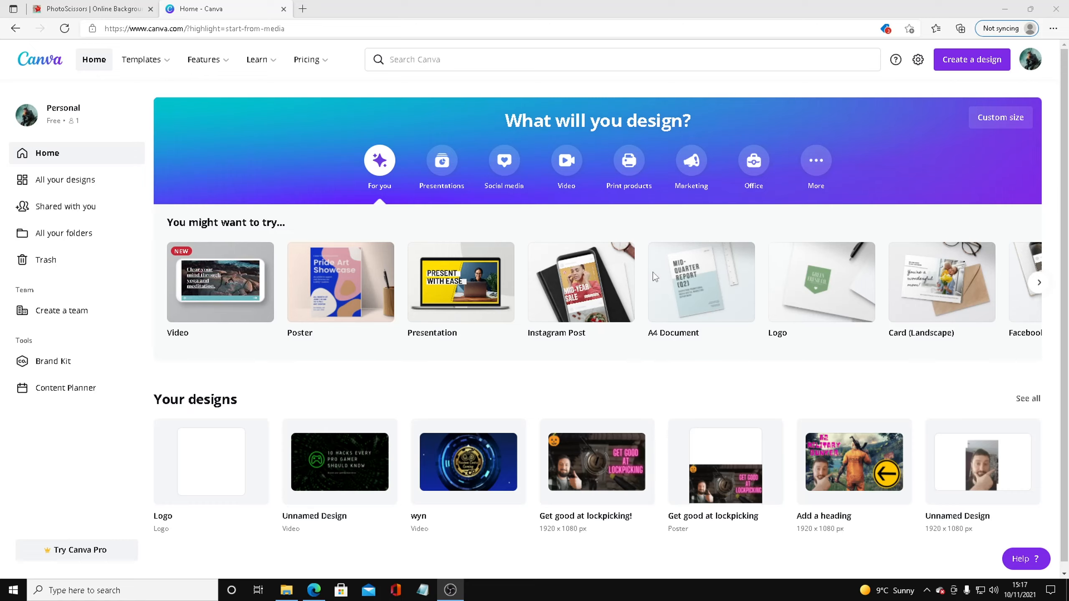
Step: In Canva, create a new custom-size design of 1920 x 1080 px
left_click(998, 118)
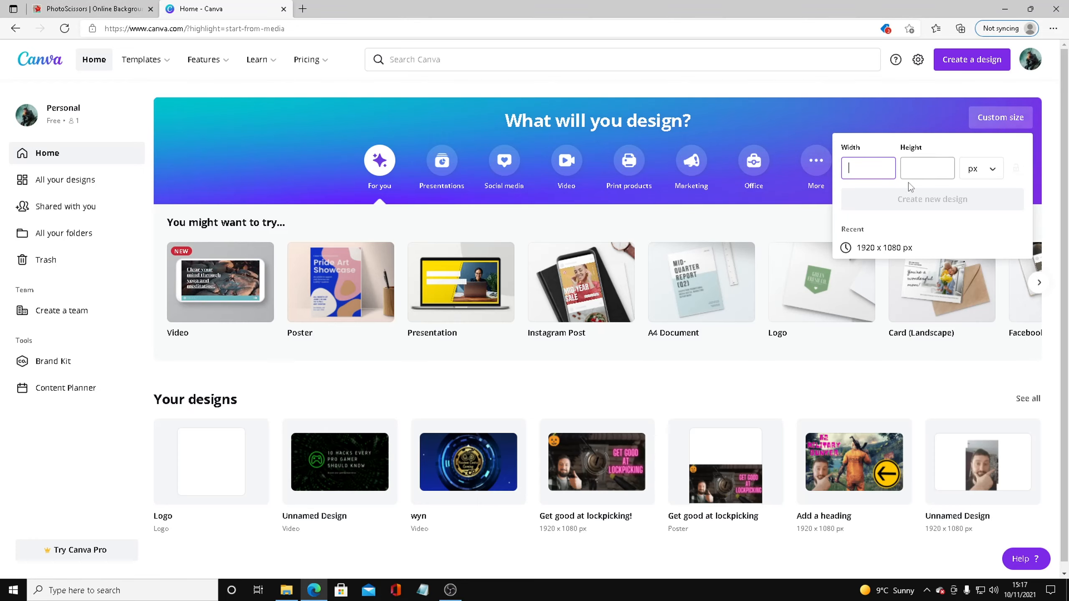
left_click(877, 249)
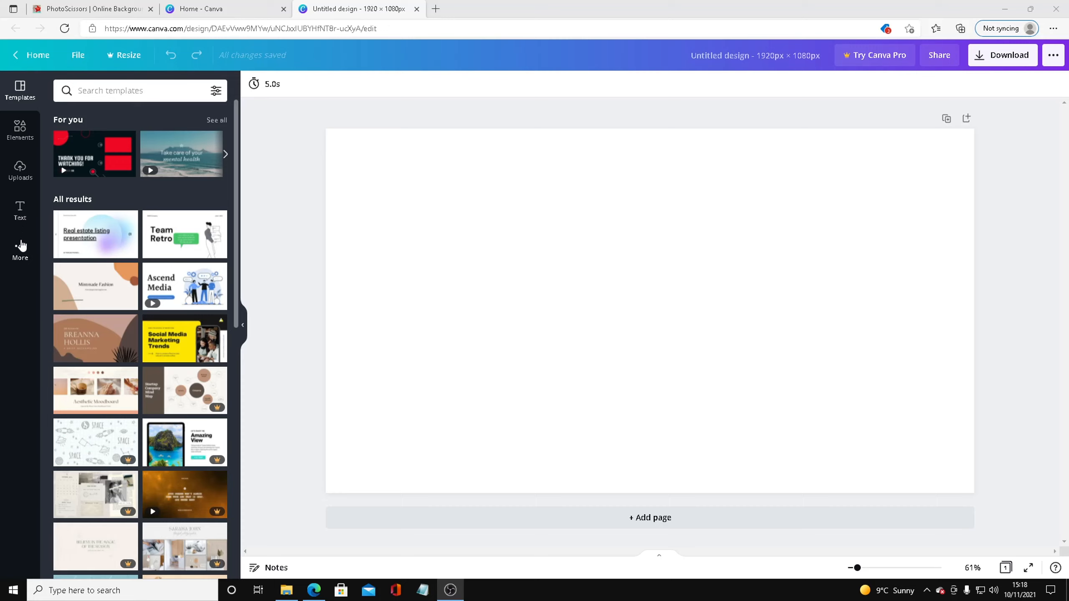
Step: Upload the image "youtube make your own thumbnail" from the Downloads folder on Main hdd (D:) and add it to the page
left_click(22, 175)
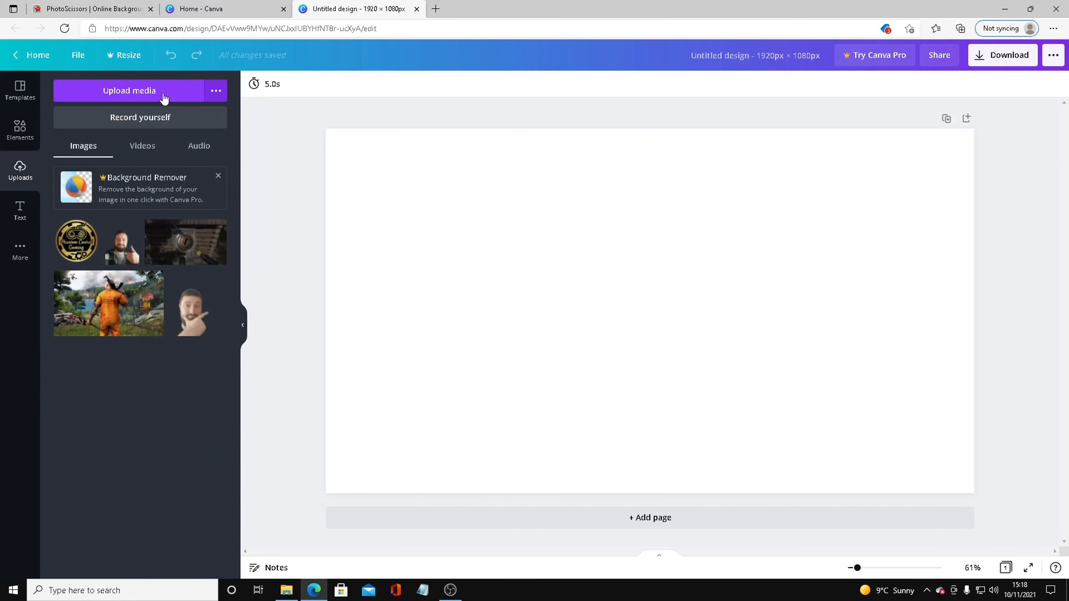
left_click(201, 91)
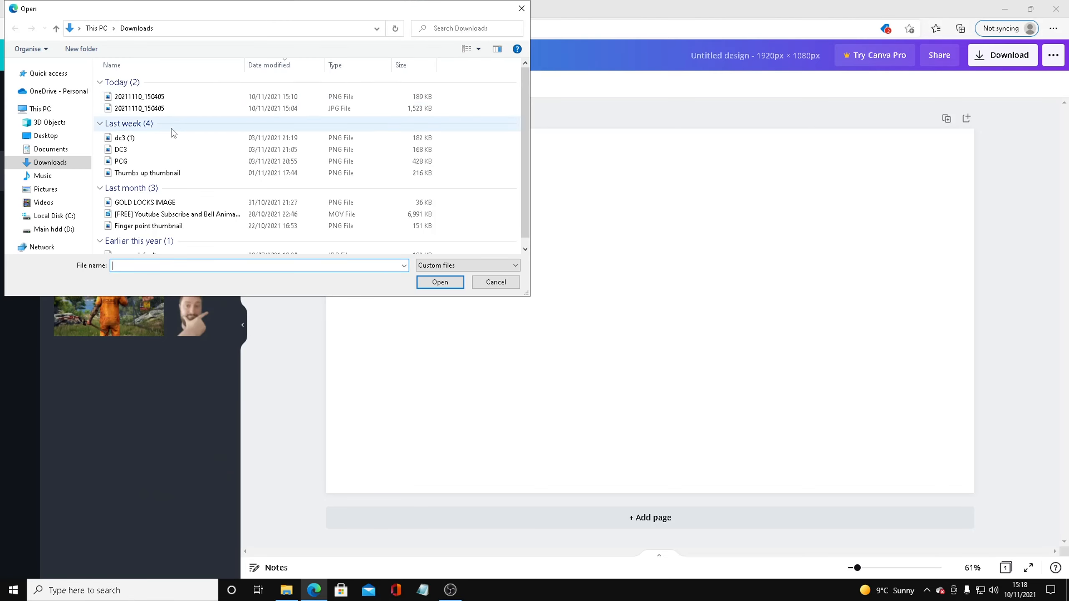
left_click(58, 230)
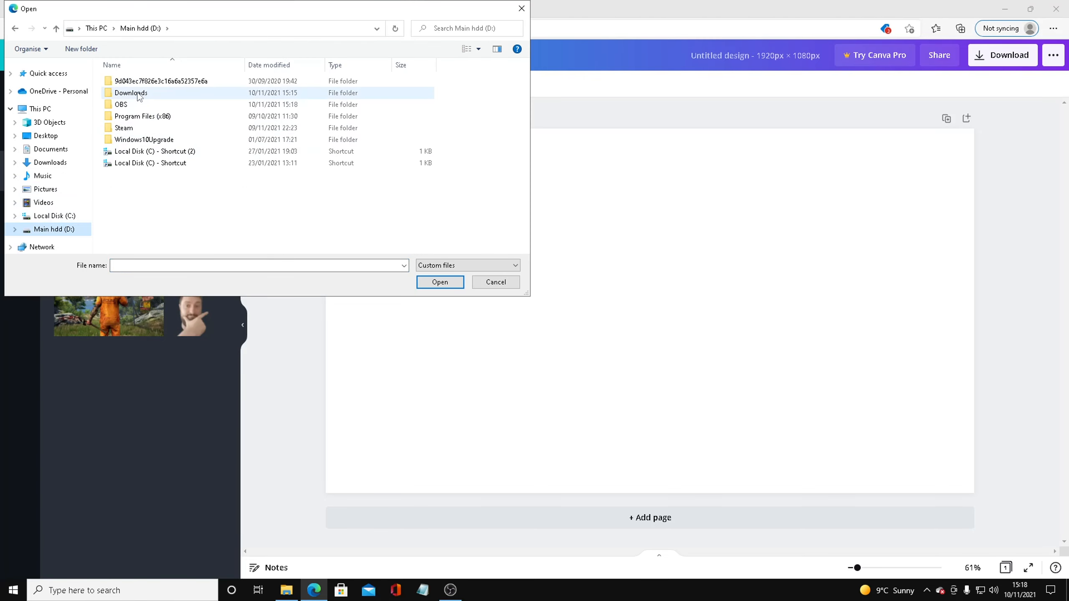
double_click(139, 96)
scroll(365, 219, "down", 2)
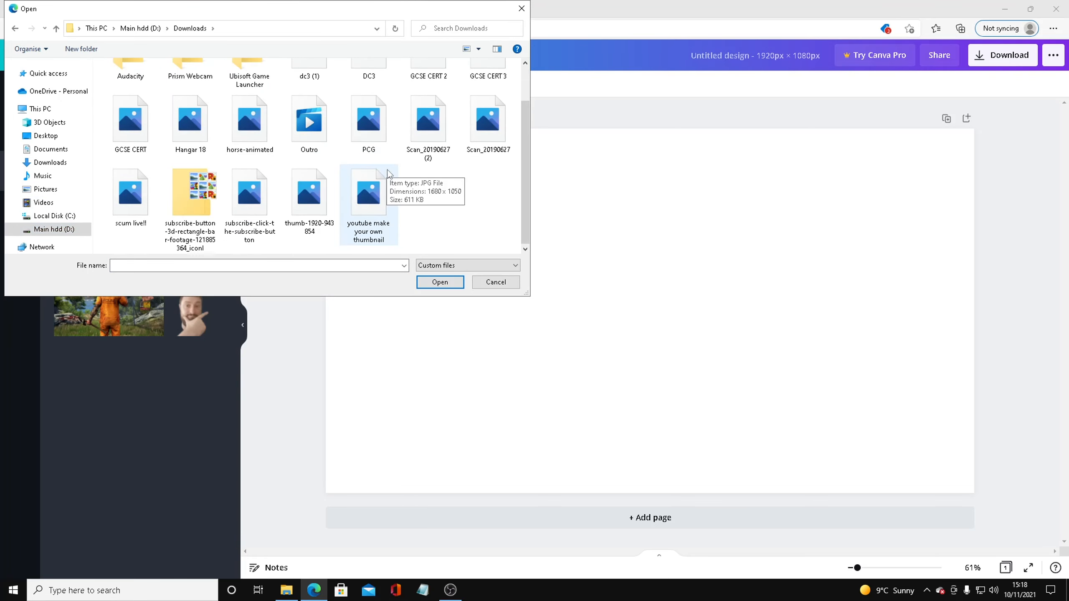
double_click(372, 198)
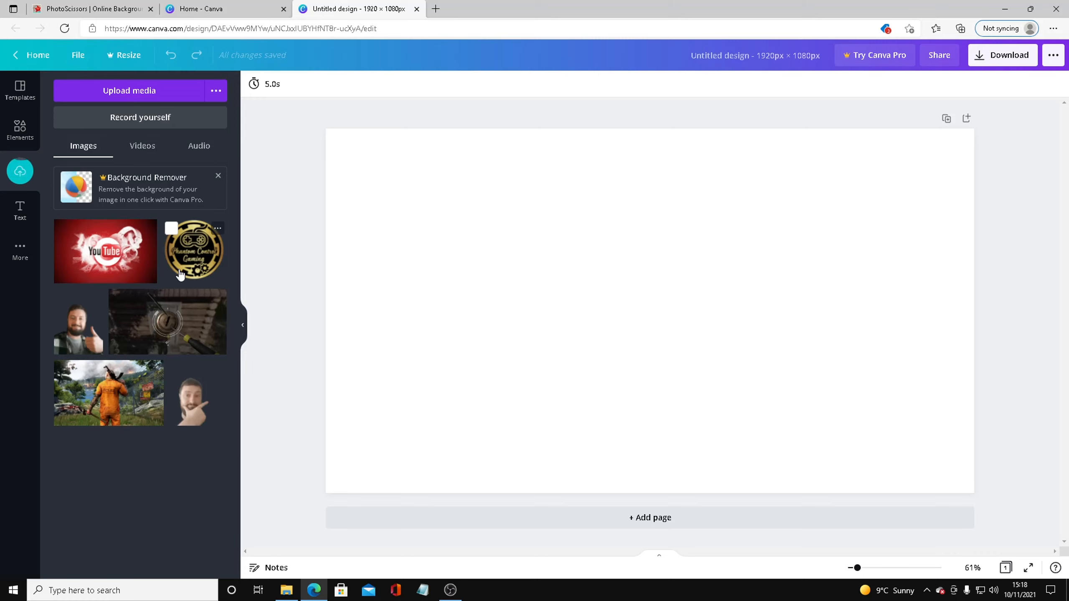
left_click(110, 265)
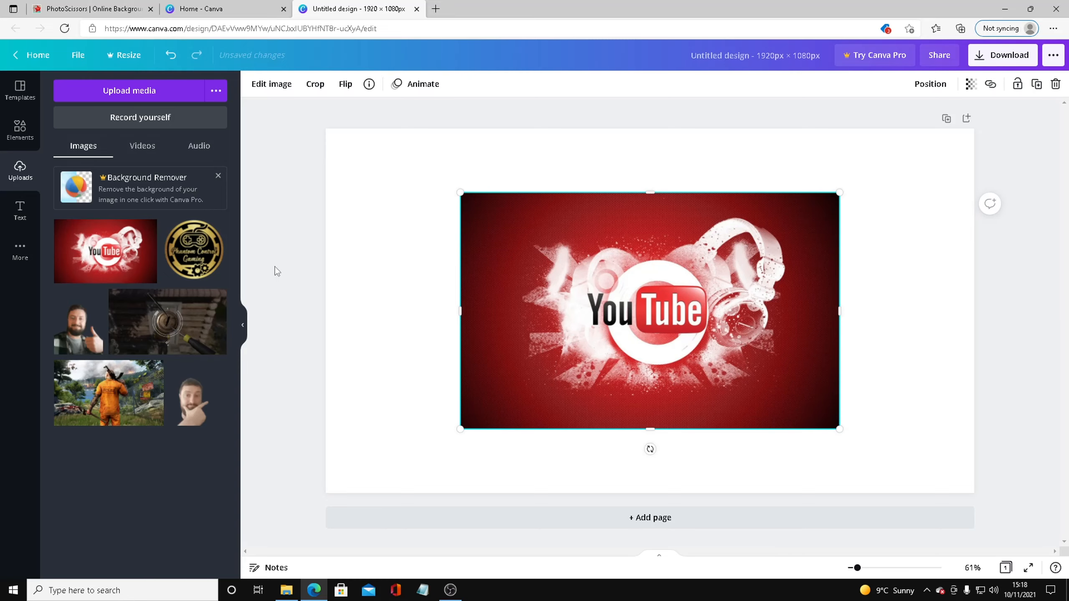
Step: Upload the cut-out portrait PNG 20211110_150405 from the user's Downloads folder on Local Disk (C:) and add it to the page
left_click(167, 96)
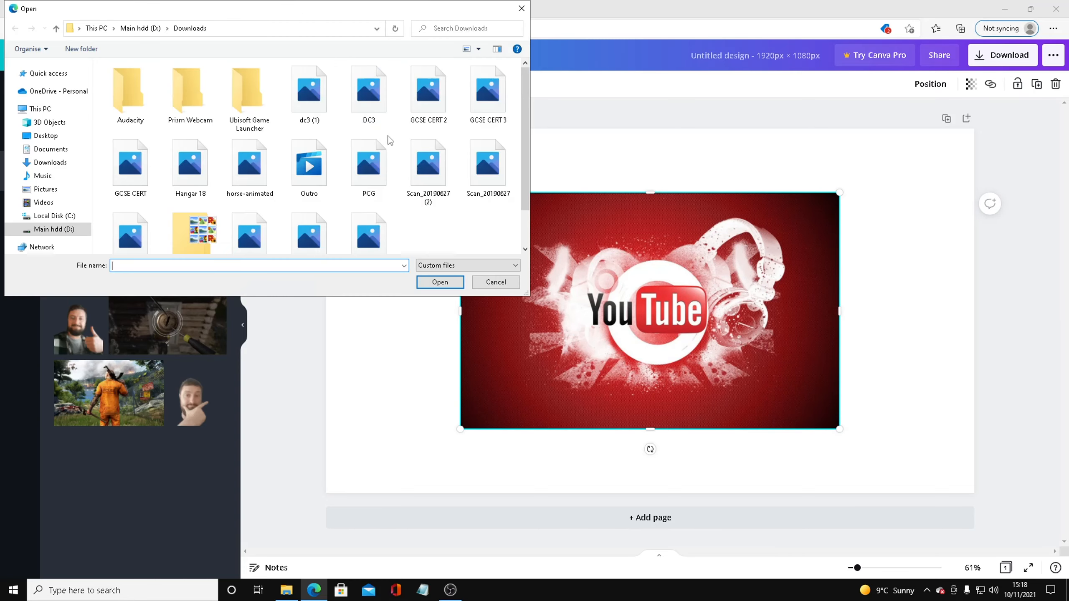
left_click(48, 215)
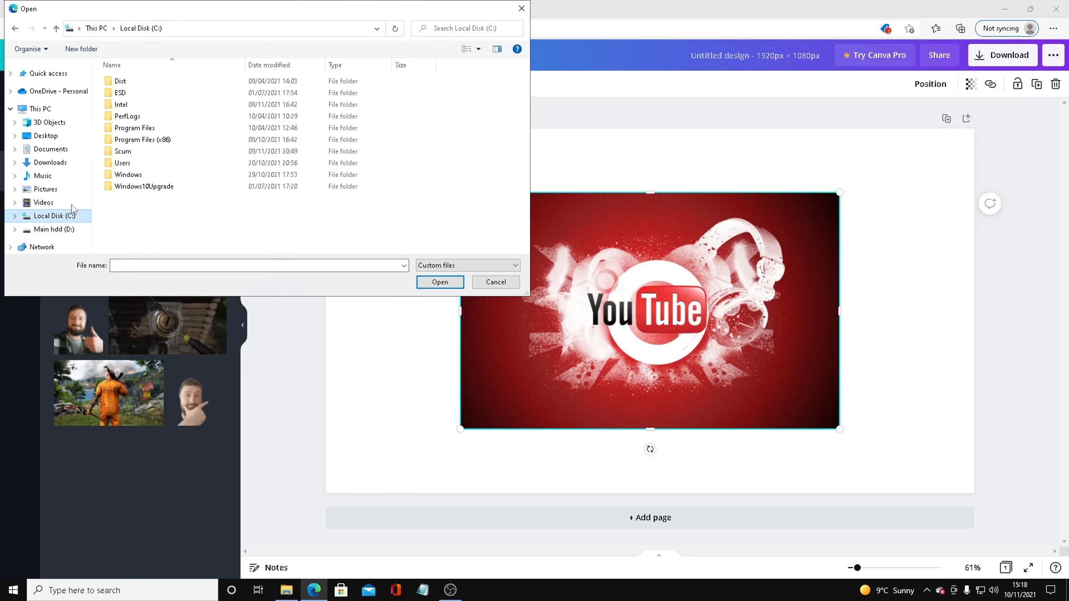
double_click(132, 163)
double_click(124, 93)
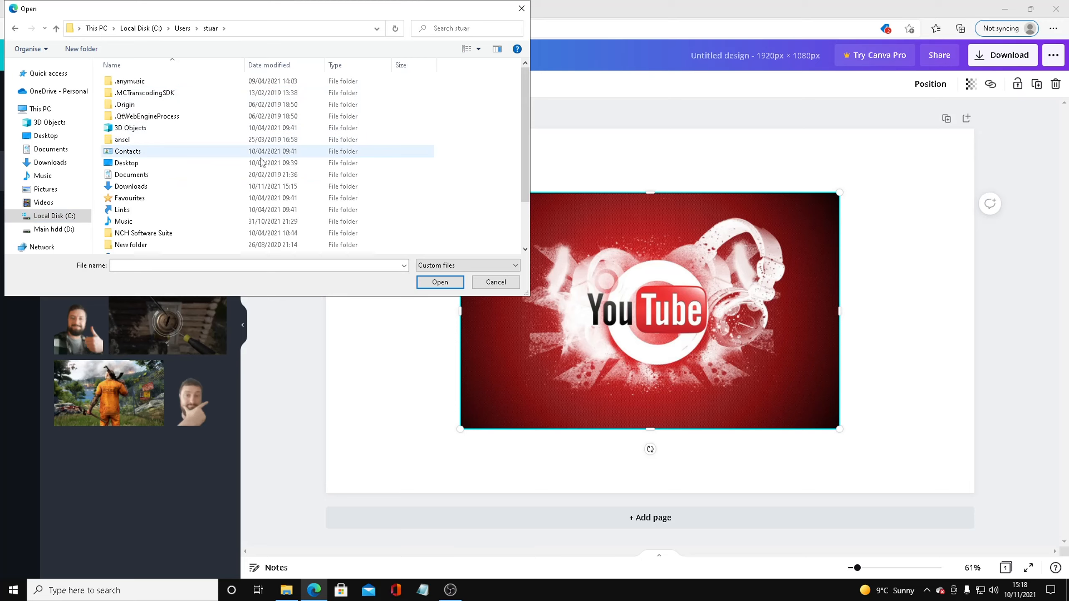
double_click(138, 187)
double_click(142, 105)
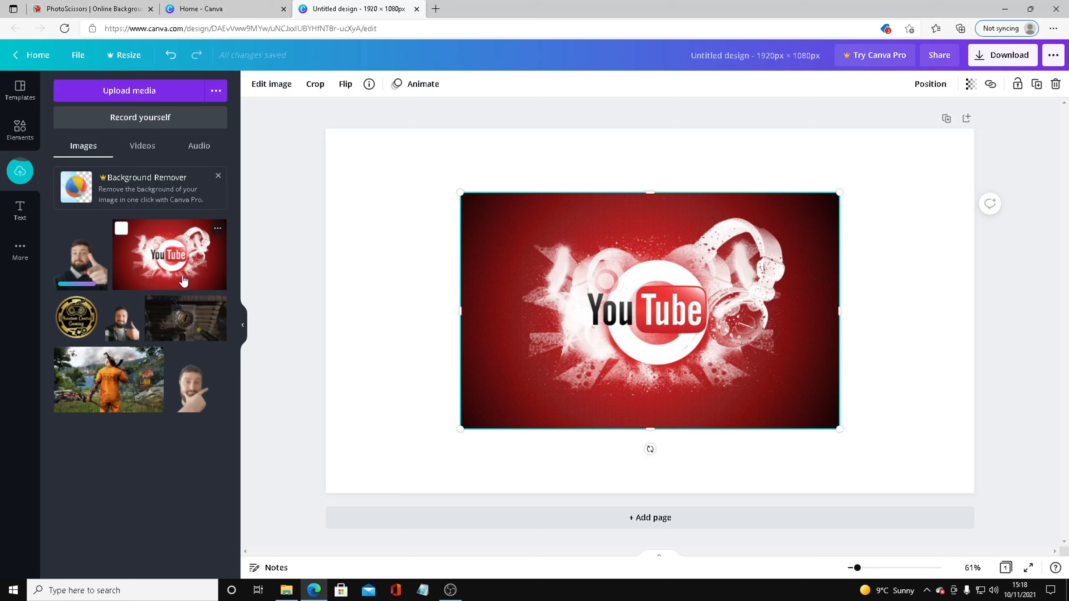
left_click(89, 267)
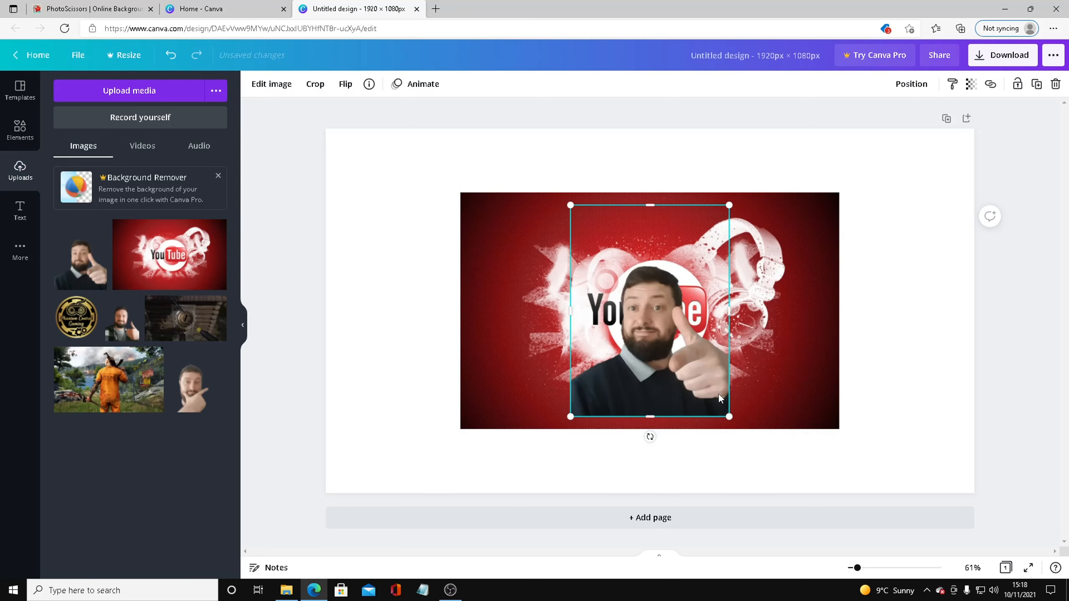
Step: Scale the cut-out portrait down slightly and position it in the lower-right corner of the YouTube image
left_click_drag(729, 416, 661, 385)
left_click_drag(596, 370, 767, 360)
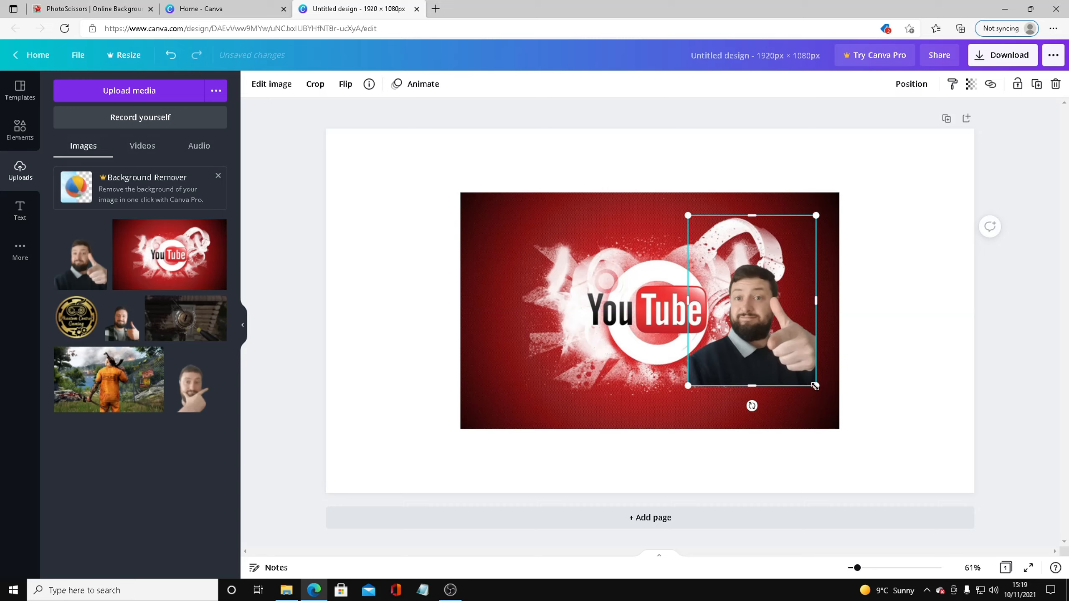
mouse_move(814, 386)
left_mouse_down()
mouse_move(836, 411)
mouse_move(812, 378)
left_mouse_up()
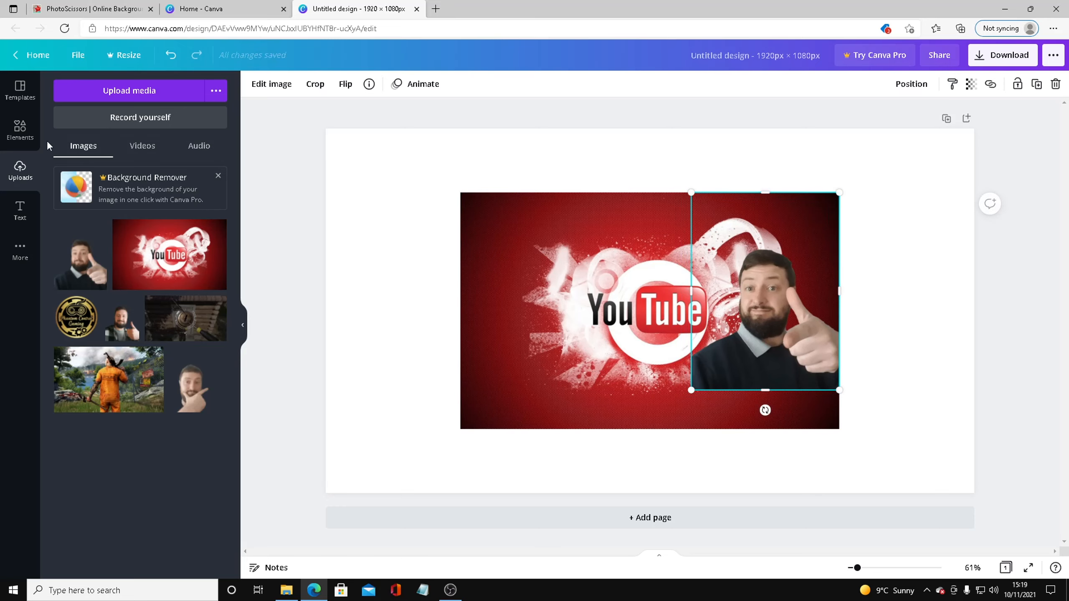
left_click_drag(749, 351, 727, 369)
left_click(405, 356)
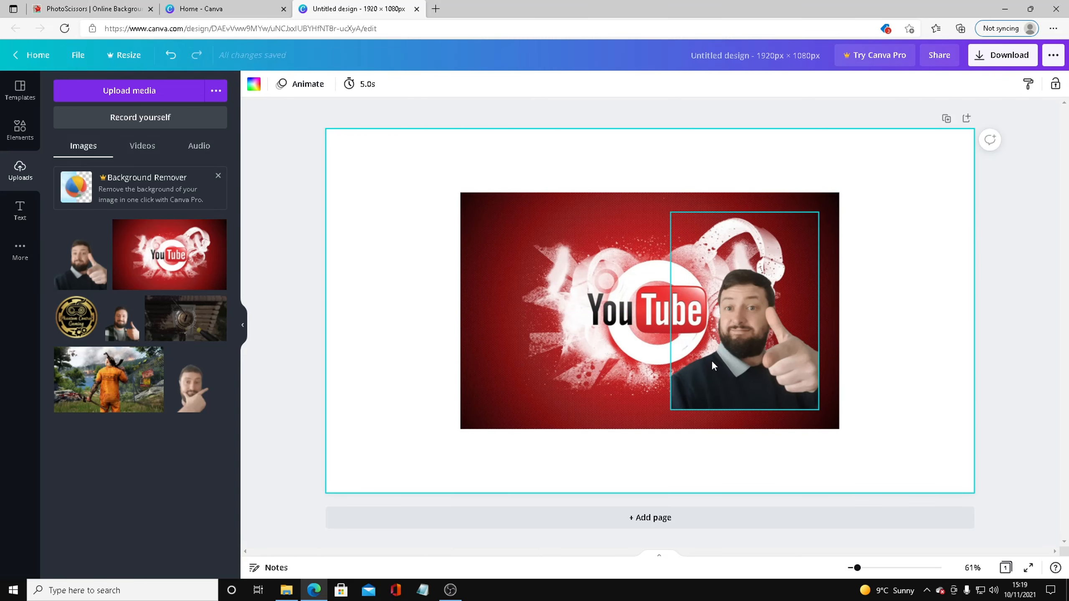
left_click(711, 360)
left_click_drag(727, 355, 746, 374)
left_click(412, 353)
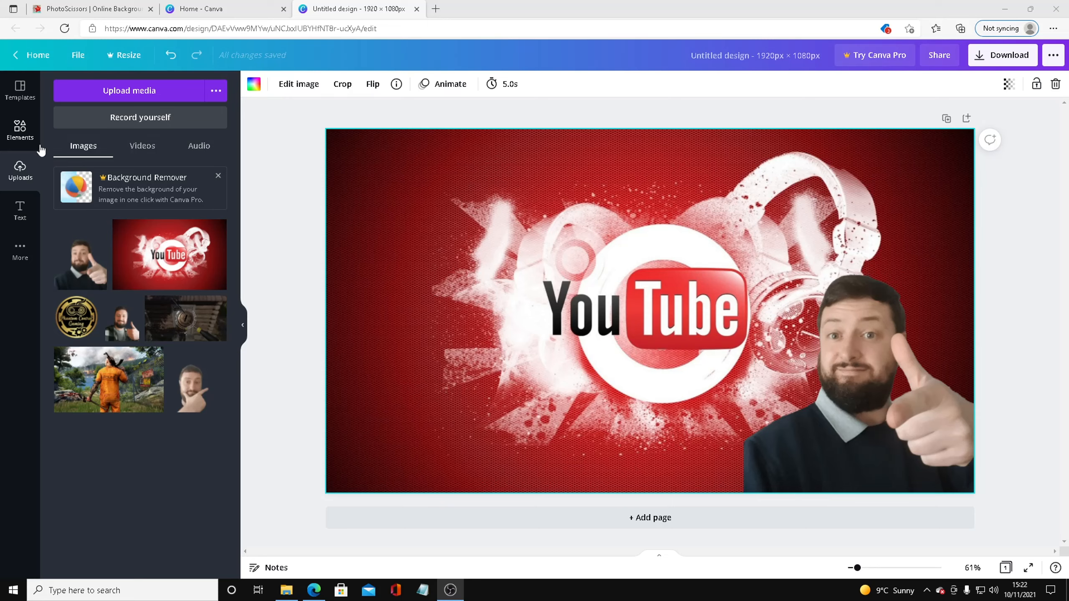
Step: Add the "GAME ON" font combination to the page as a heading
left_click(19, 208)
scroll(84, 260, "down", 2)
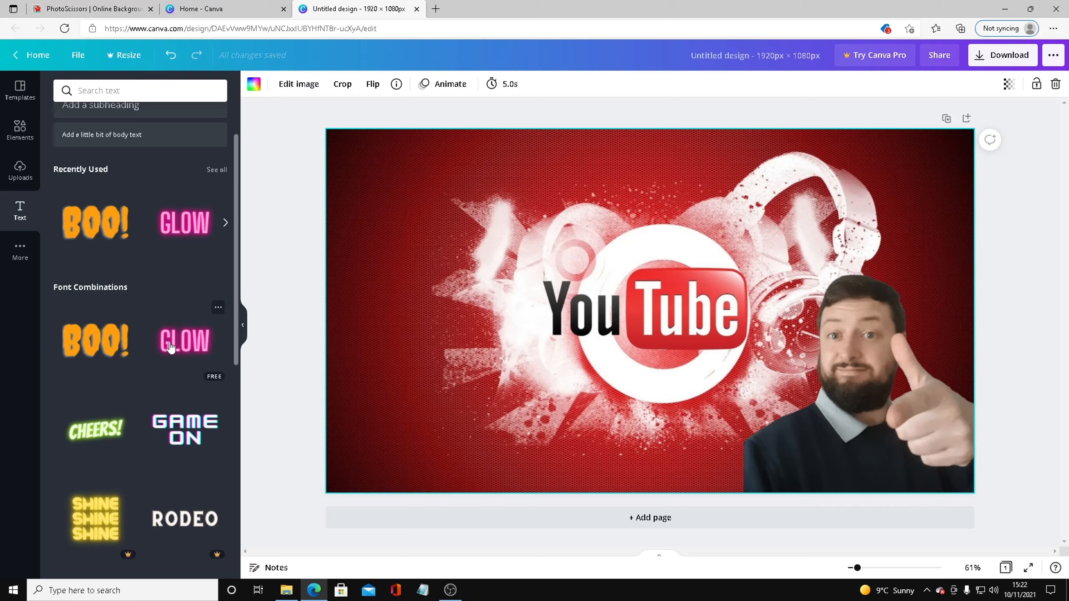
scroll(183, 410, "down", 3)
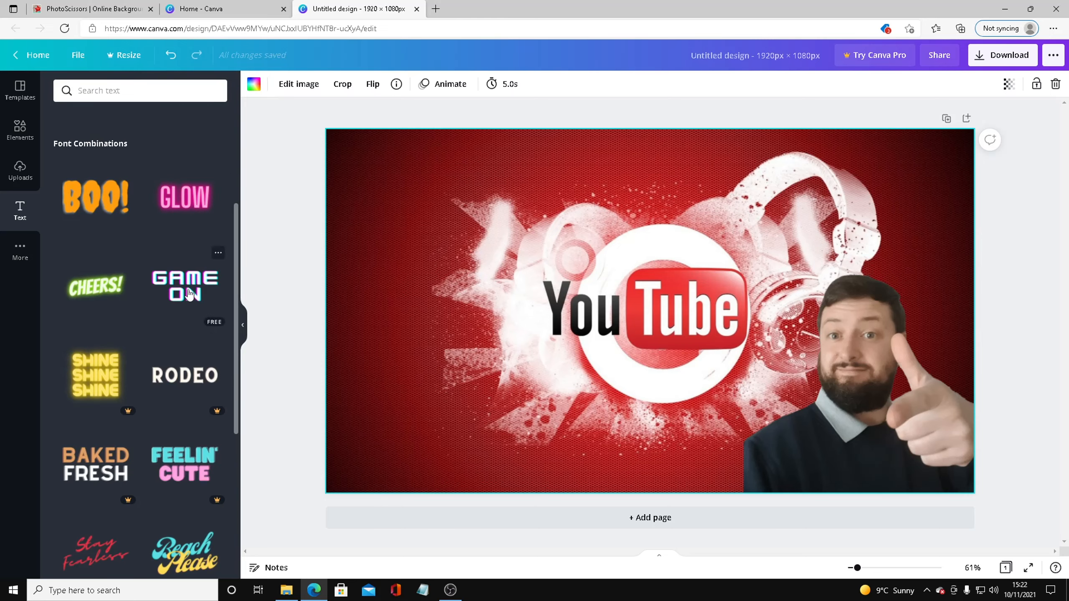
left_click(189, 293)
Step: Replace the heading's placeholder text with "FACE ON THUMBNAILS"
left_click(736, 352)
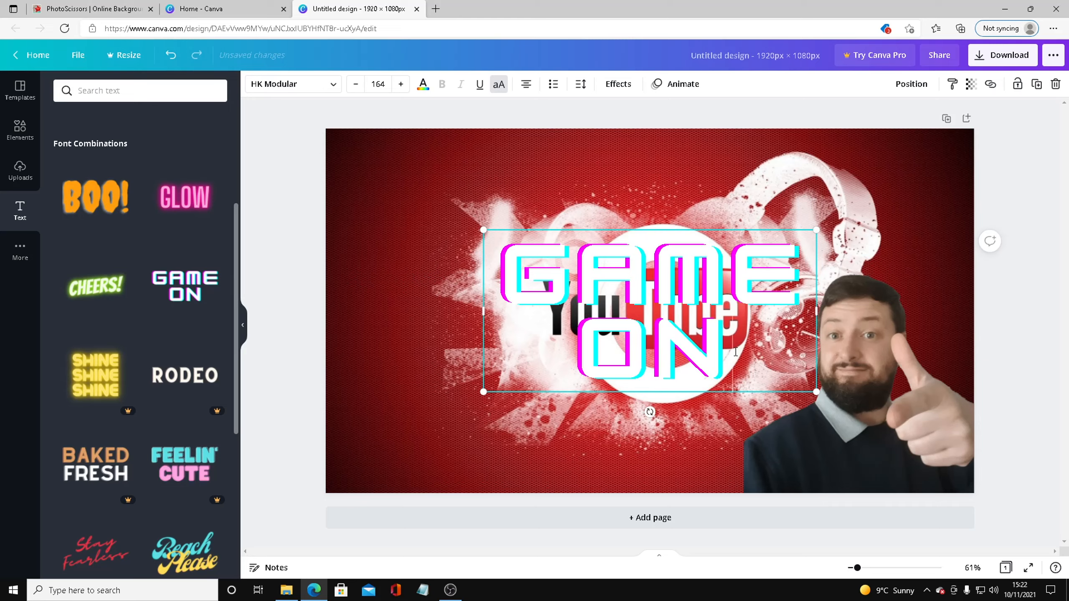
left_click_drag(697, 342, 539, 279)
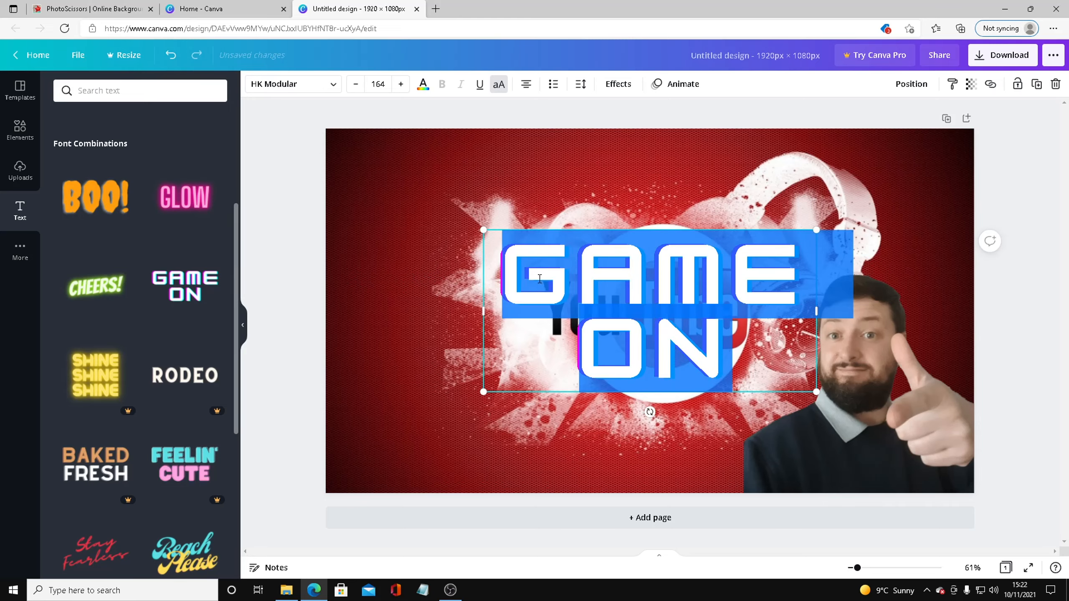
type("FACE")
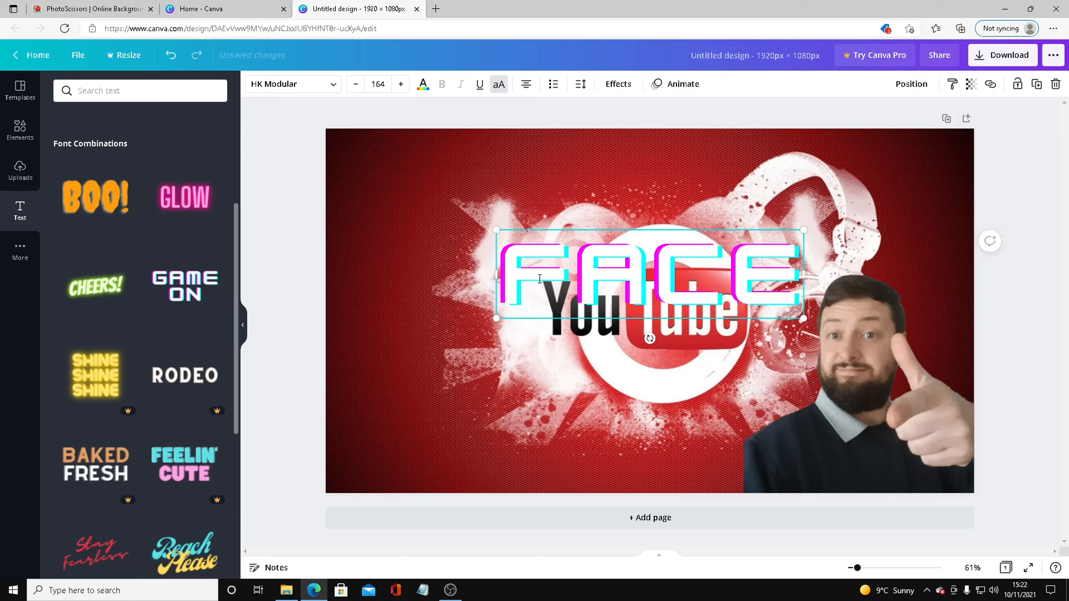
type(" ON")
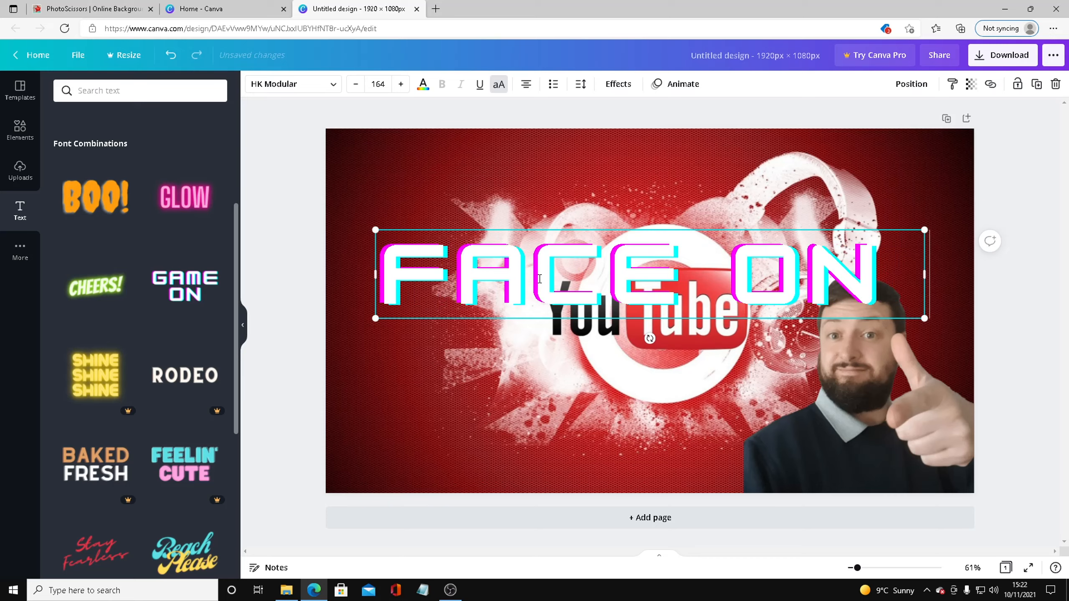
type(" THUMBN")
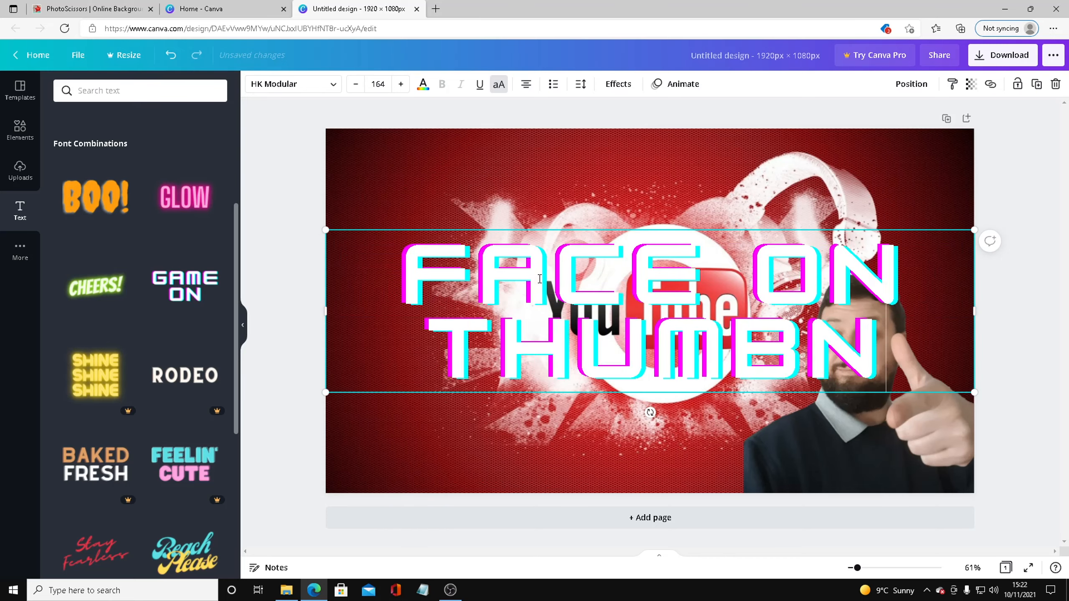
type("AILS")
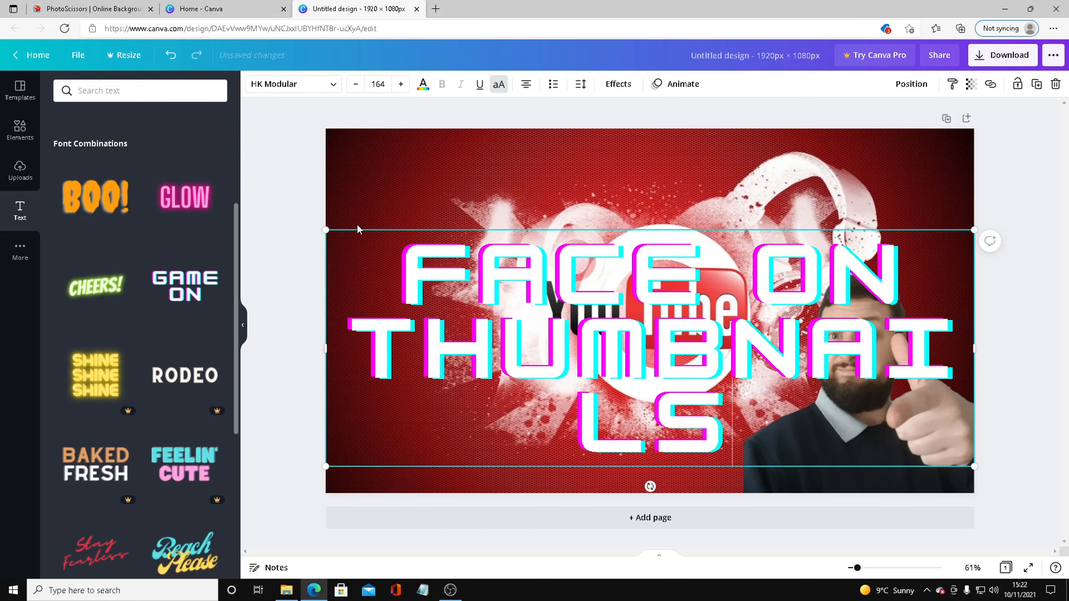
Step: Scale the heading down to font size 82.1 and place it above the YouTube logo in a box about 1,260 px wide
left_click_drag(325, 233, 650, 350)
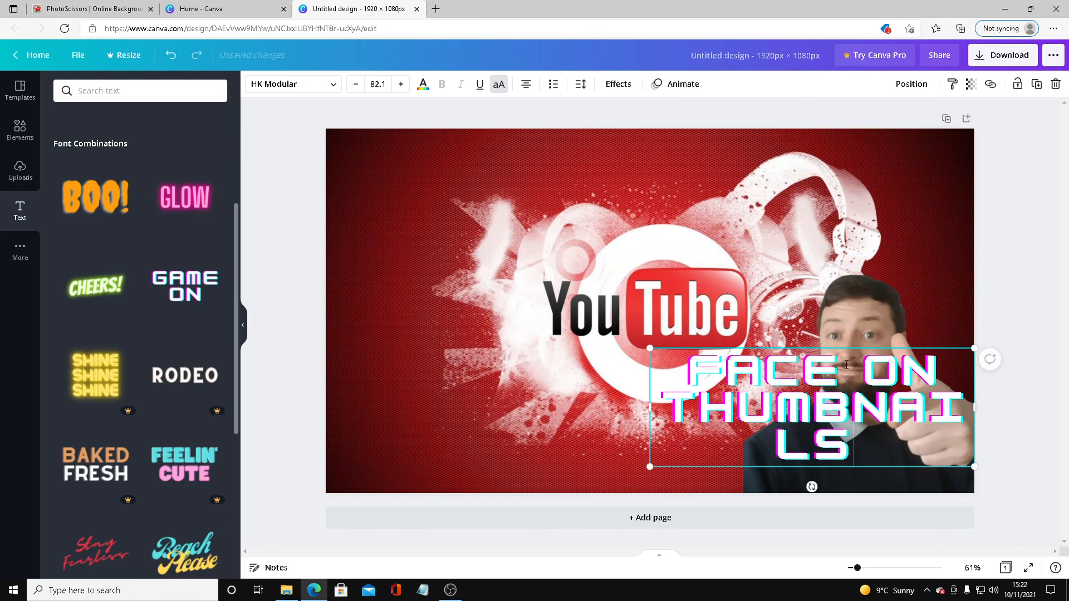
left_click_drag(846, 364, 582, 282)
left_click_drag(743, 219, 843, 227)
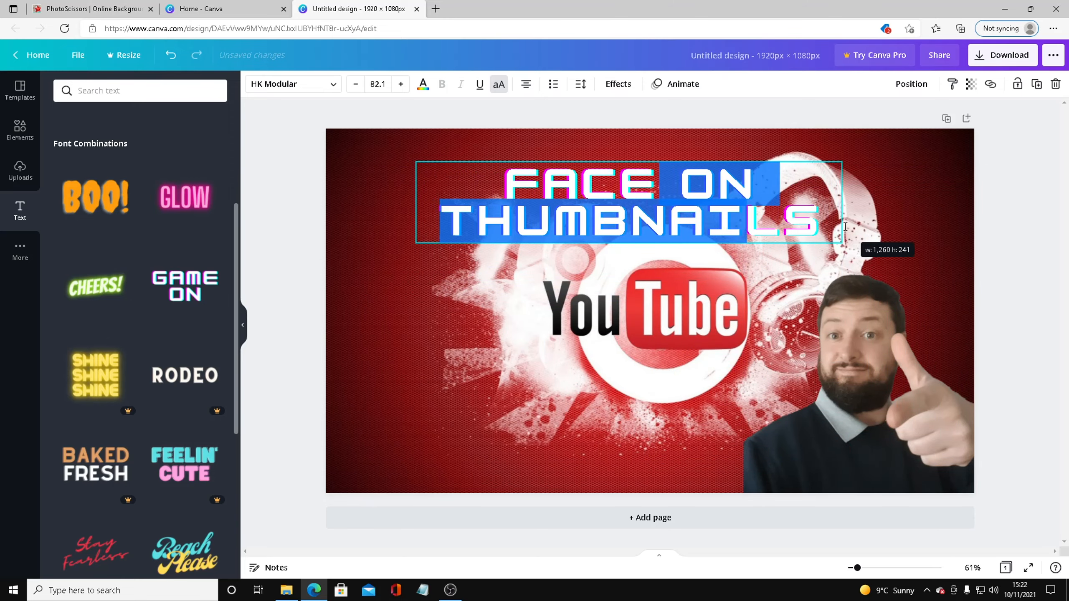
left_click(667, 260)
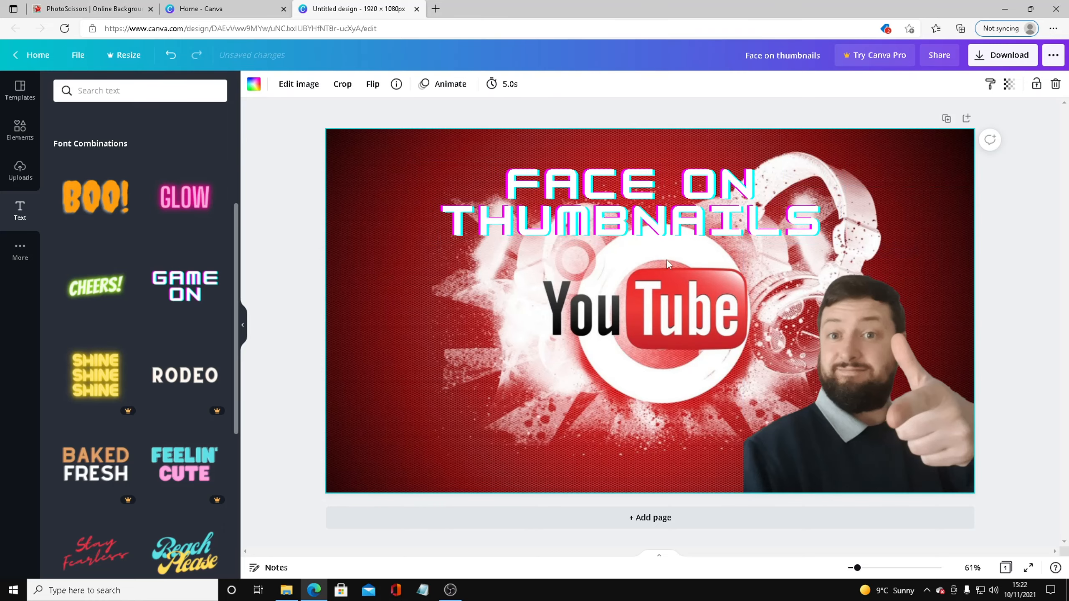
Step: Move the heading up to the page's top edge, enlarge it slightly and centre it horizontally
left_click_drag(653, 223, 631, 200)
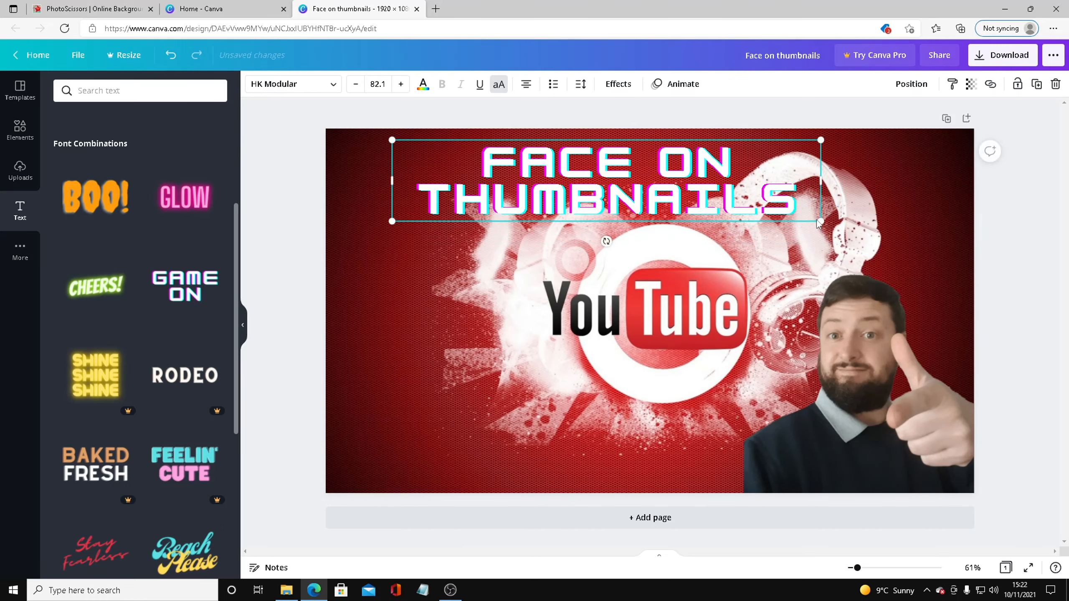
left_click_drag(818, 223, 919, 243)
left_click_drag(706, 167, 700, 168)
left_click(807, 279)
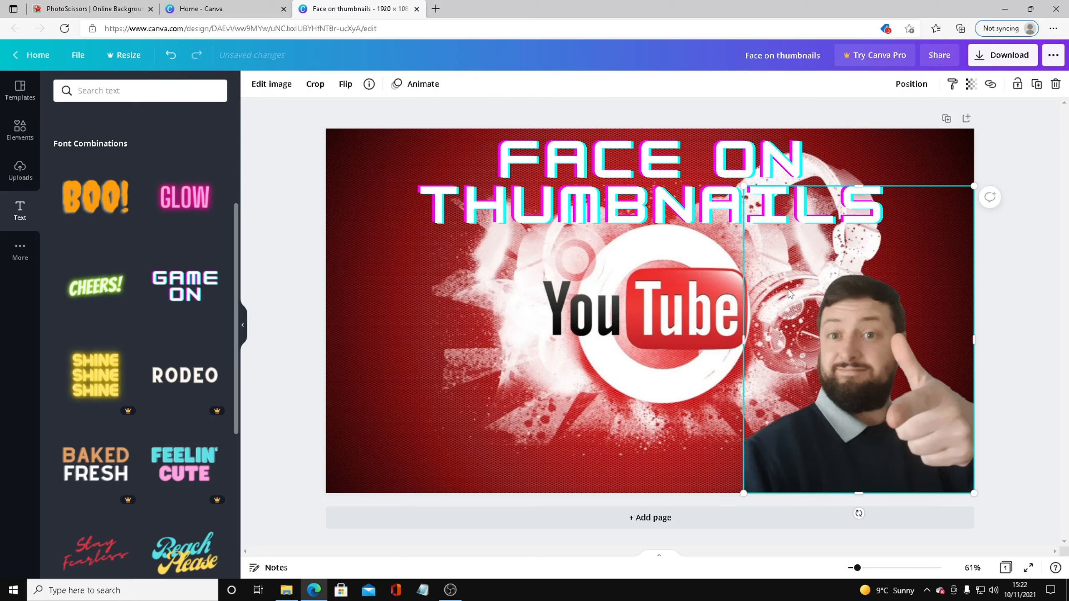
Step: View the available text colours for the "FACE ON THUMBNAILS" heading
left_click(607, 108)
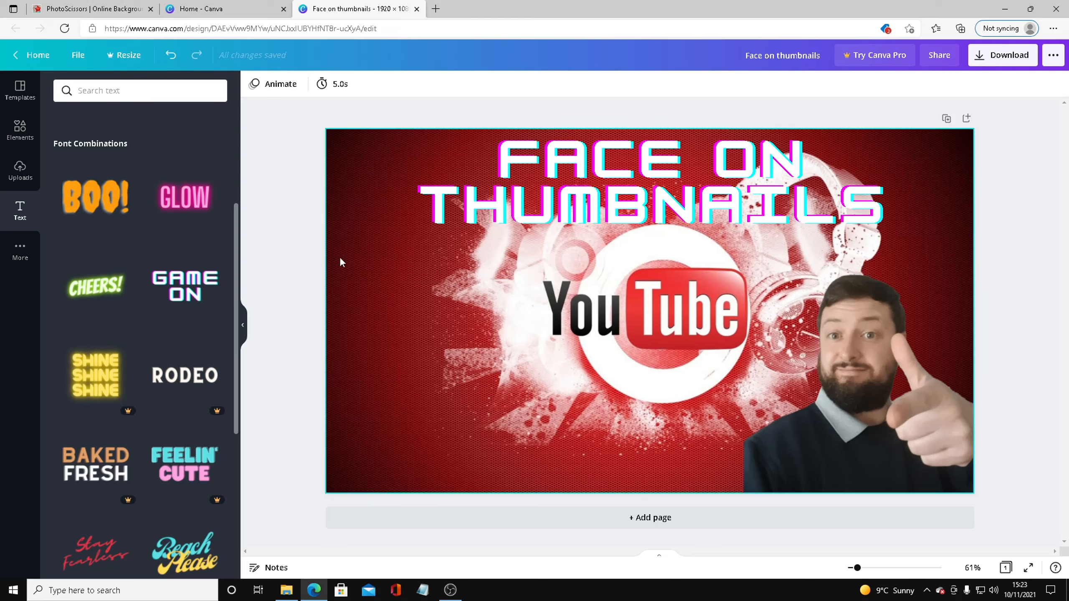
left_click(612, 198)
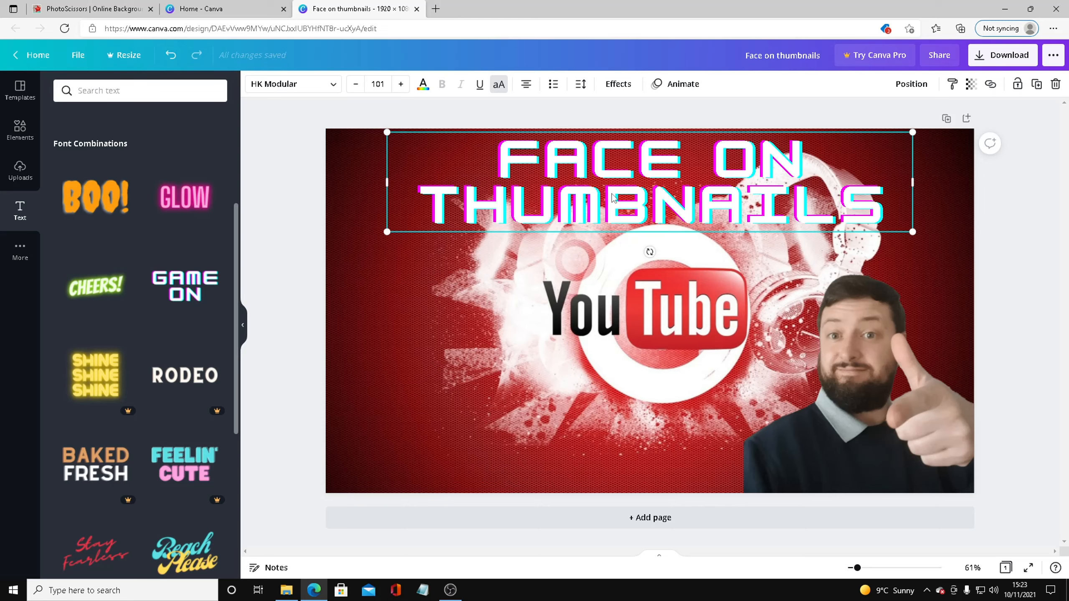
double_click(614, 199)
left_click(639, 166)
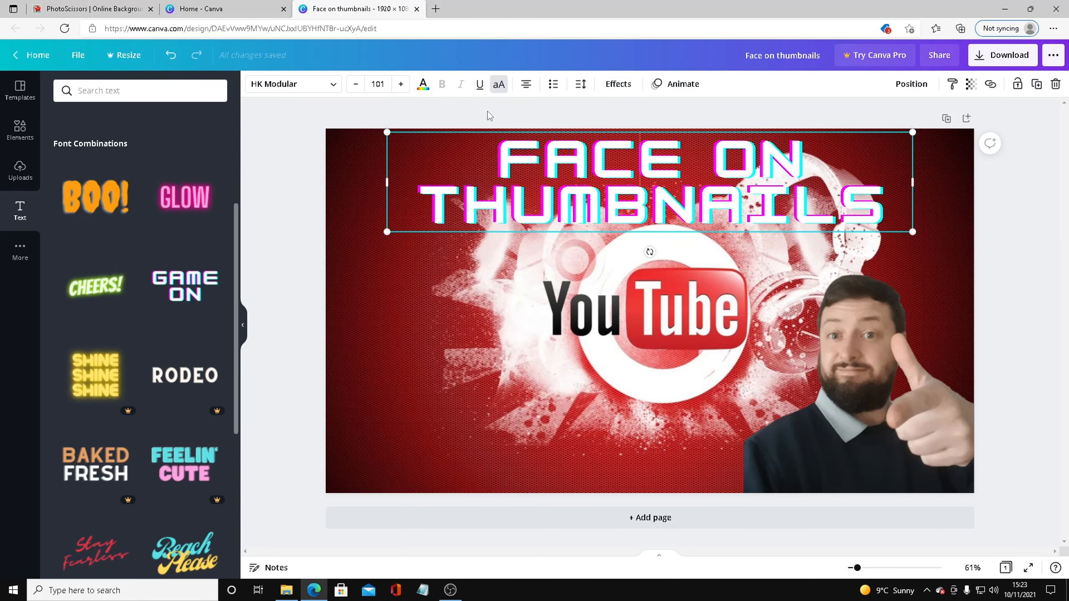
left_click(426, 90)
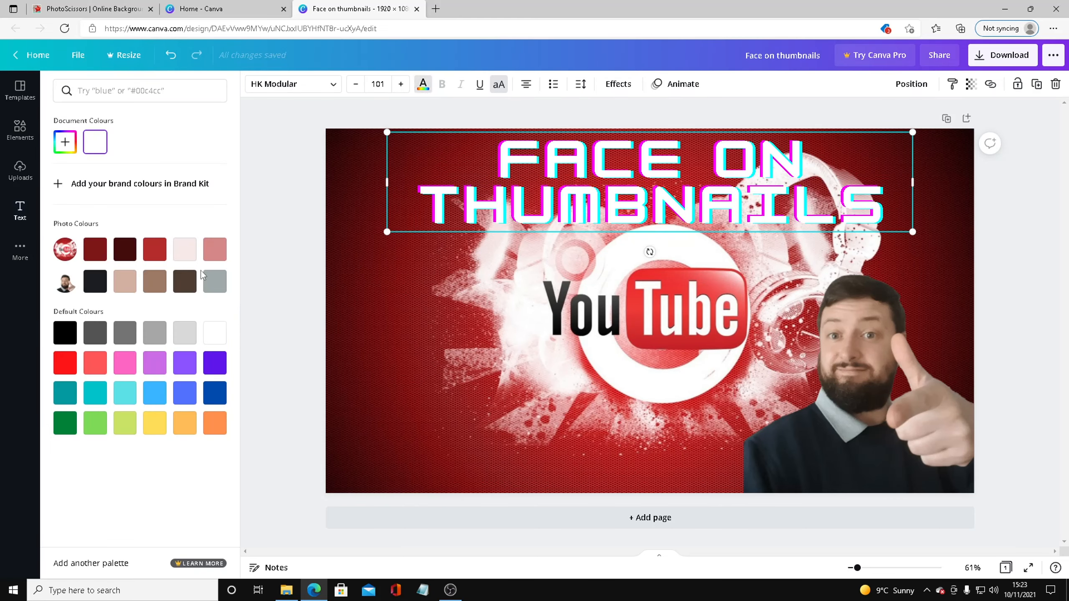
left_click(540, 266)
left_click(378, 111)
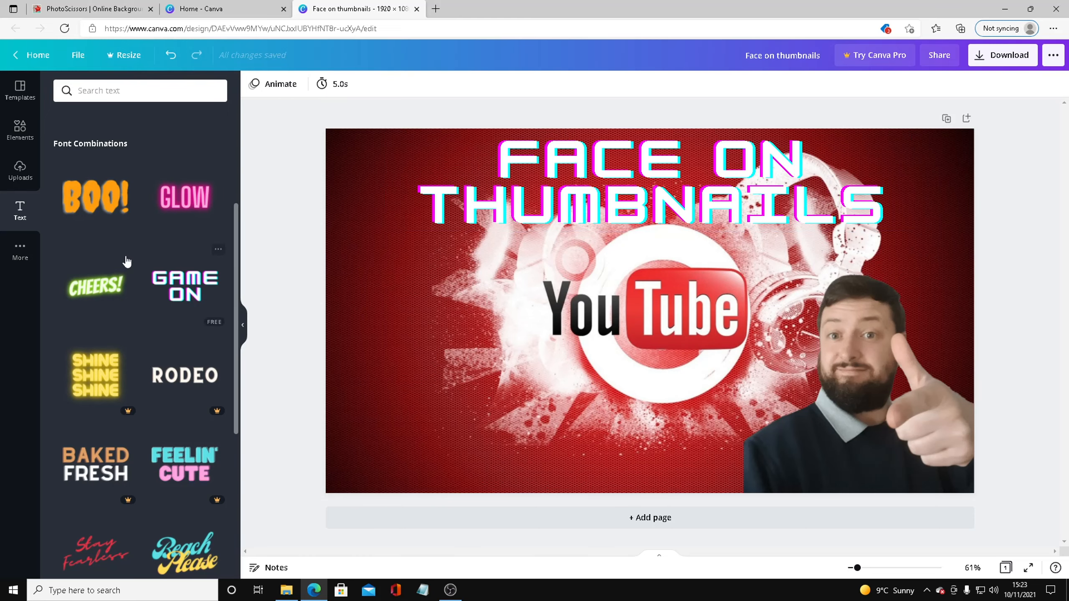
Step: Add the "GLOW" font combination to the page and replace its placeholder text with "EASY AND FREE!!"
left_click(194, 205)
left_click_drag(752, 346, 733, 355)
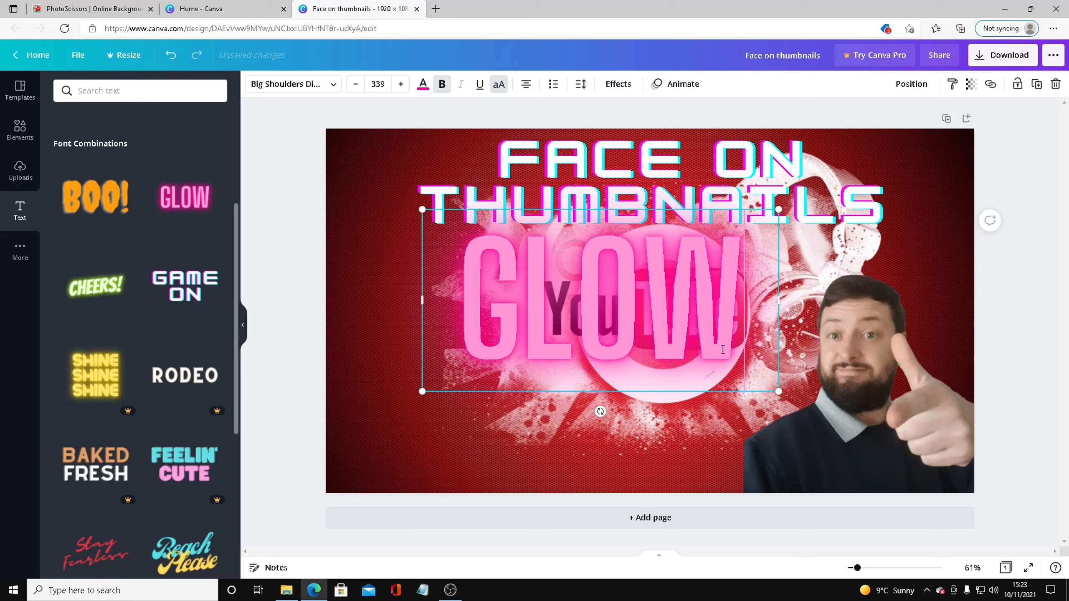
left_click(723, 349)
type("ESS")
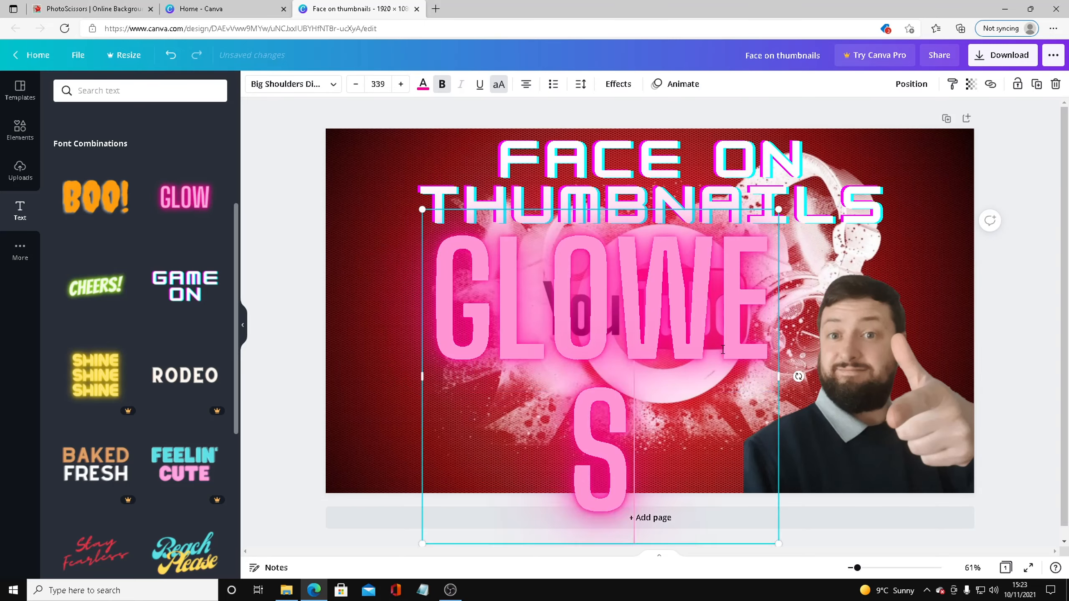
key("BackSpace")
key("BackSpace")
key("BackSpace")
key("BackSpace")
key("BackSpace")
key("BackSpace")
key("BackSpace")
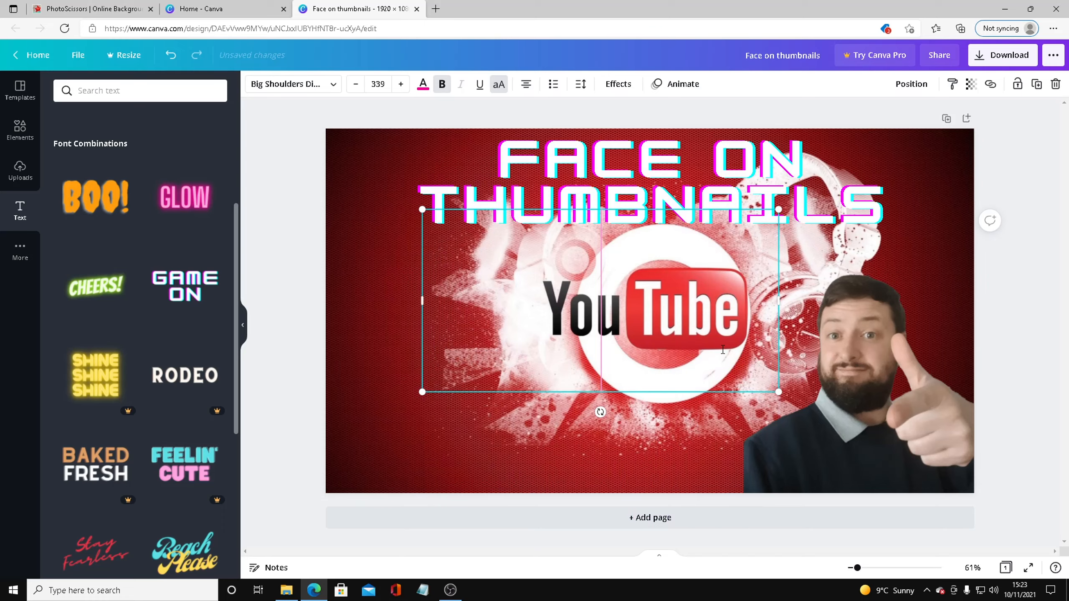
type("EASY AND")
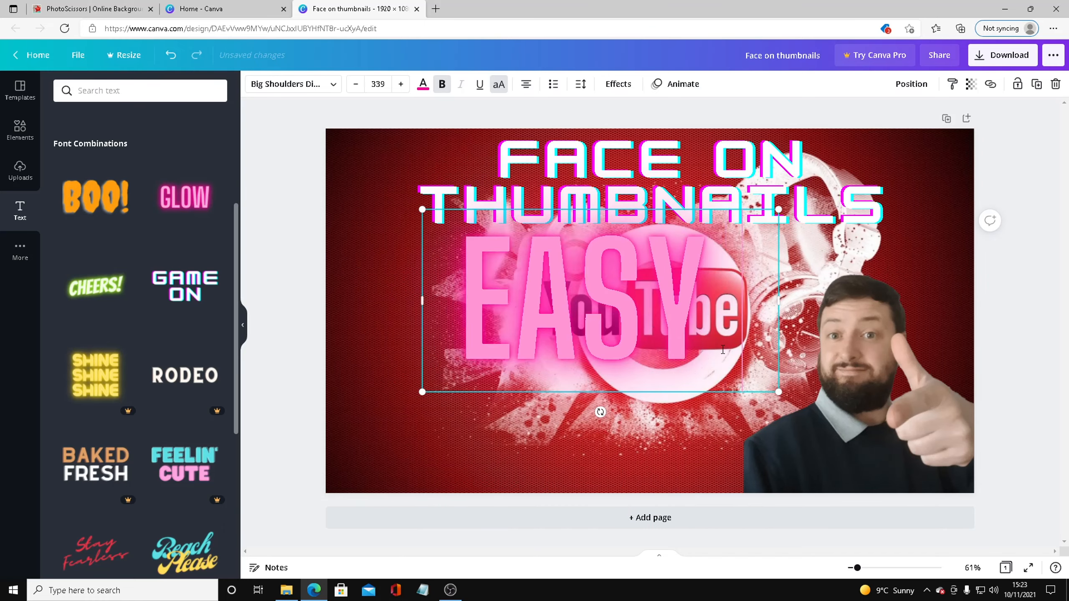
type(" F")
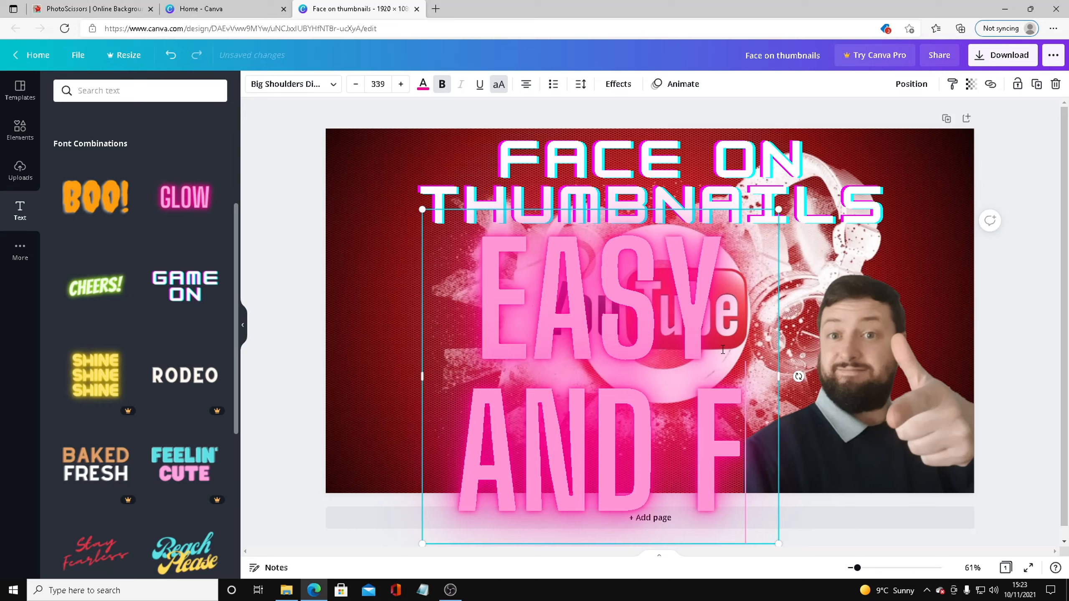
type("REE!!")
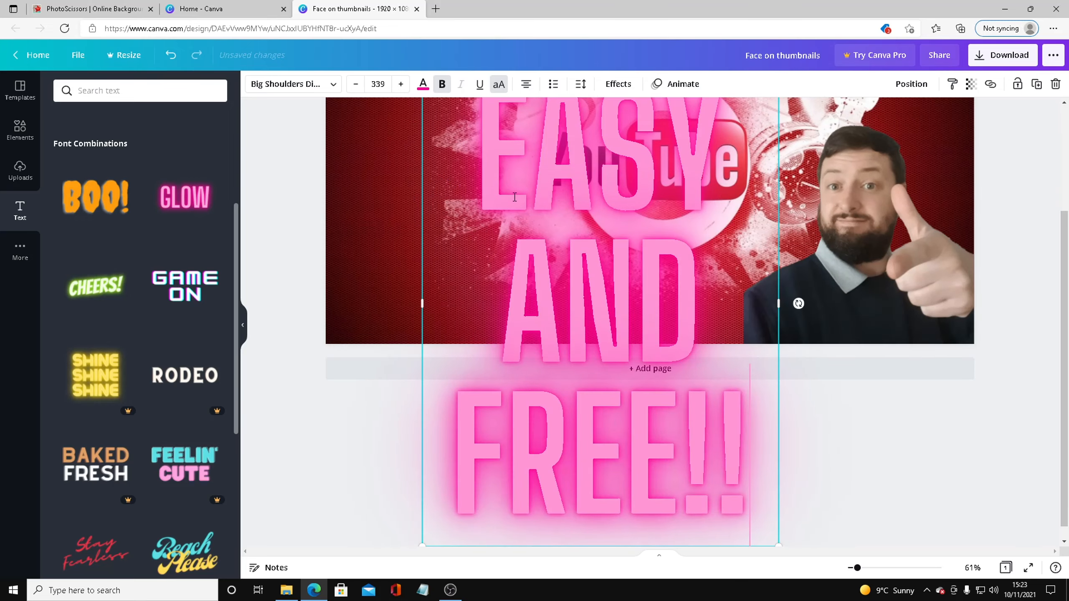
Step: Scale the "EASY AND FREE!!" text down to font size 138 and place it to the left of the YouTube logo
left_click_drag(422, 546, 650, 316)
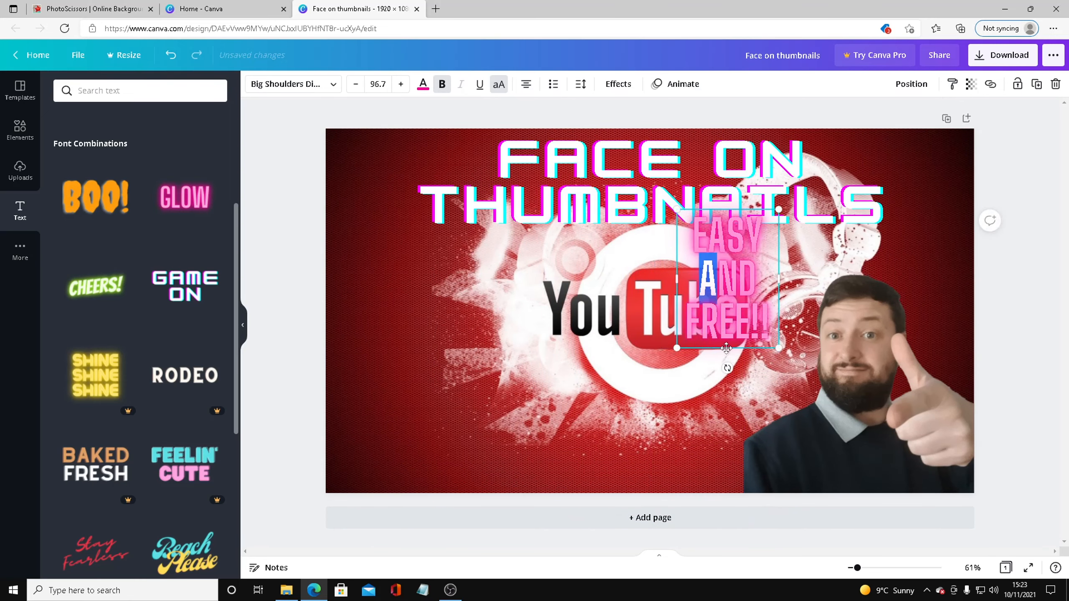
left_click_drag(726, 347, 464, 437)
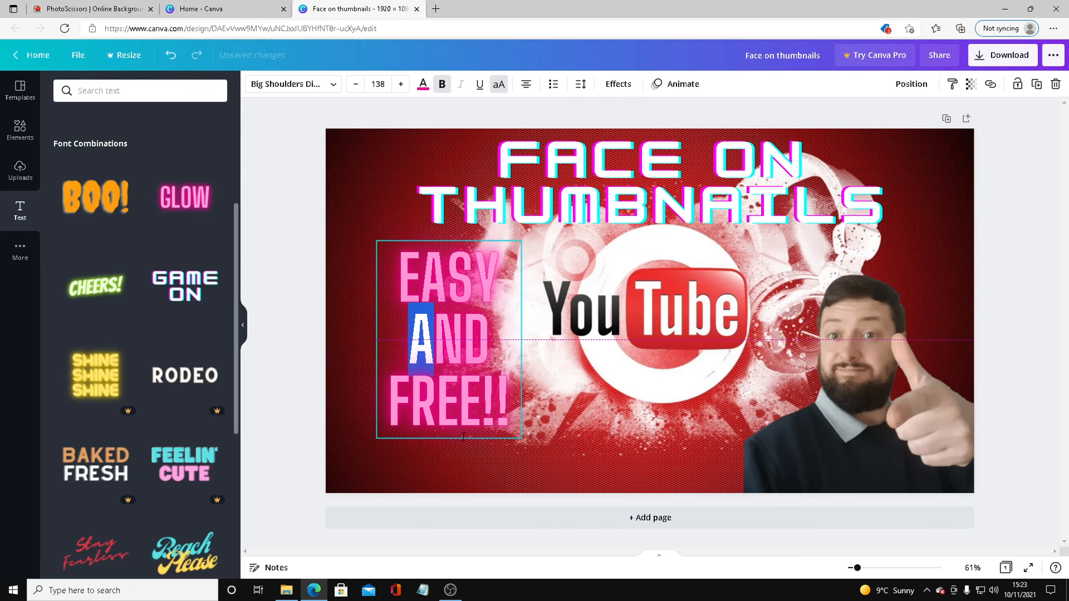
left_click(614, 474)
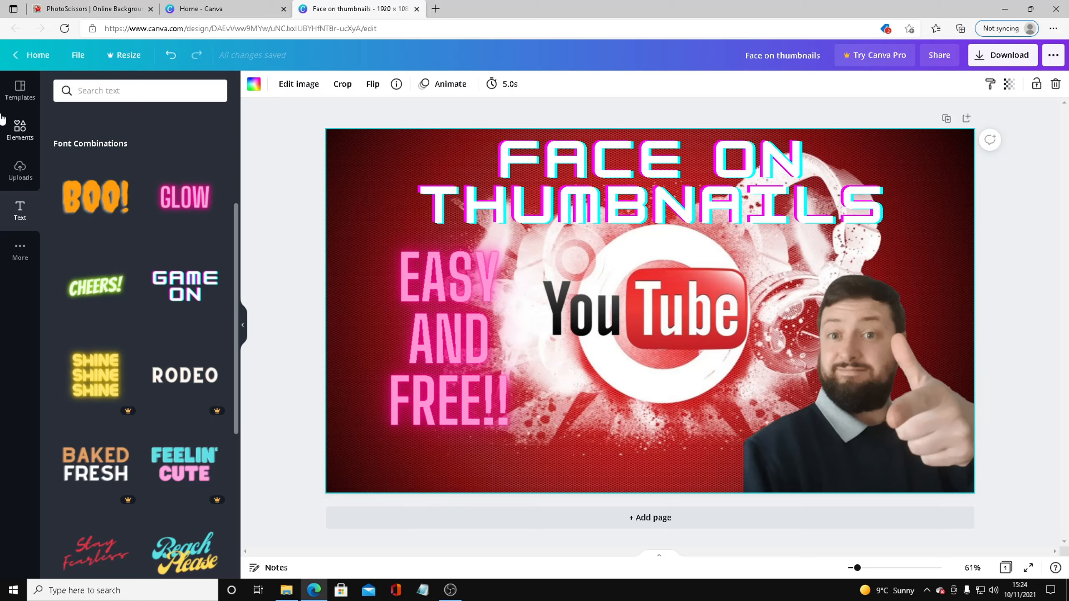
Step: Browse the element library's categories and its recently used items for something to decorate the thumbnail
left_click(13, 131)
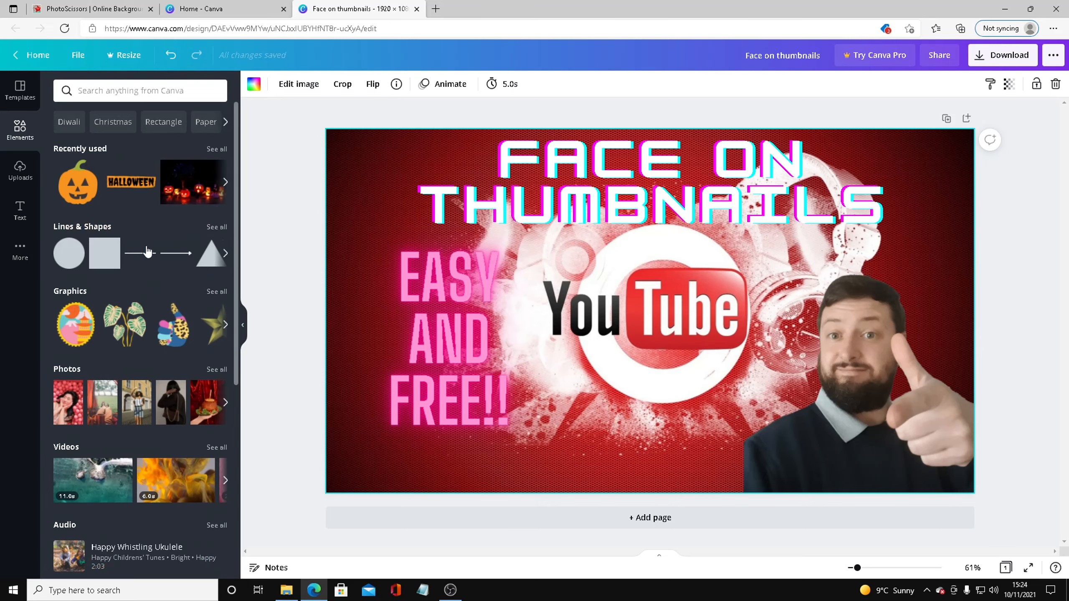
scroll(148, 253, "down", 5)
scroll(150, 260, "down", 3)
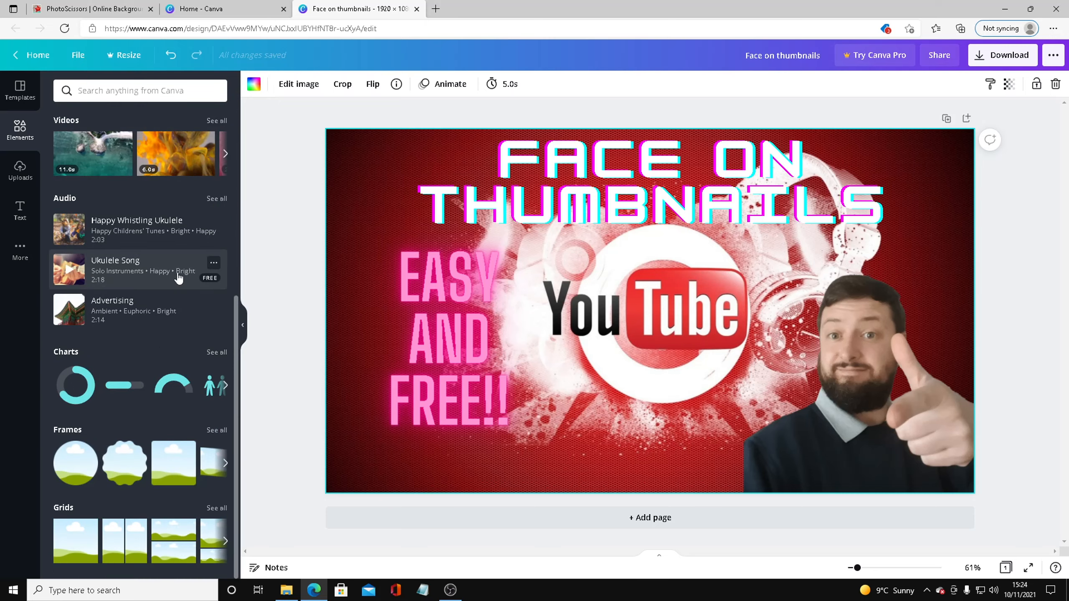
scroll(128, 407, "up", 8)
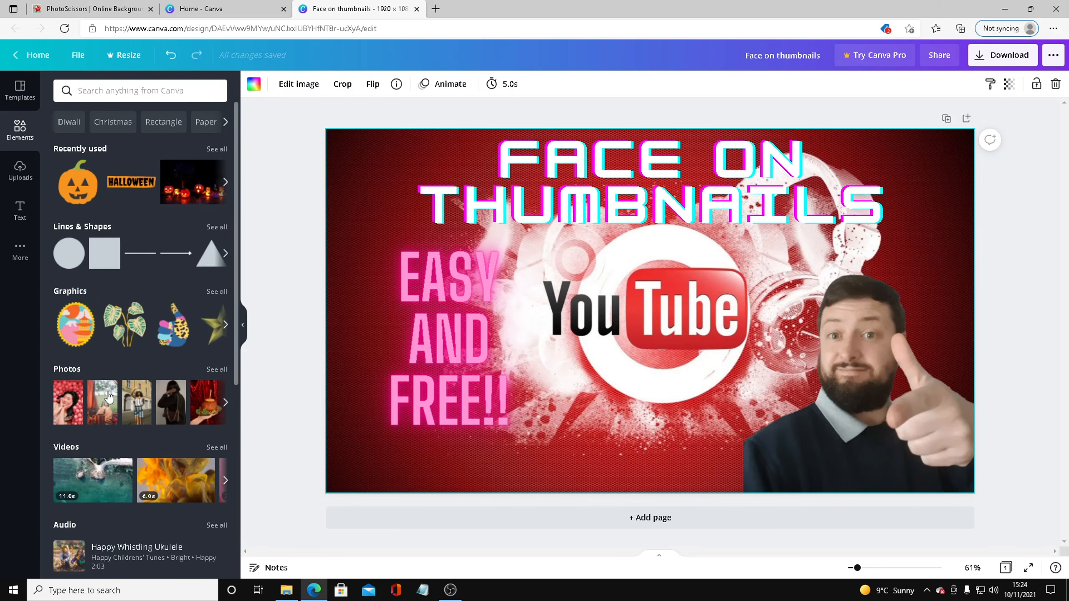
left_click(226, 186)
left_click(227, 185)
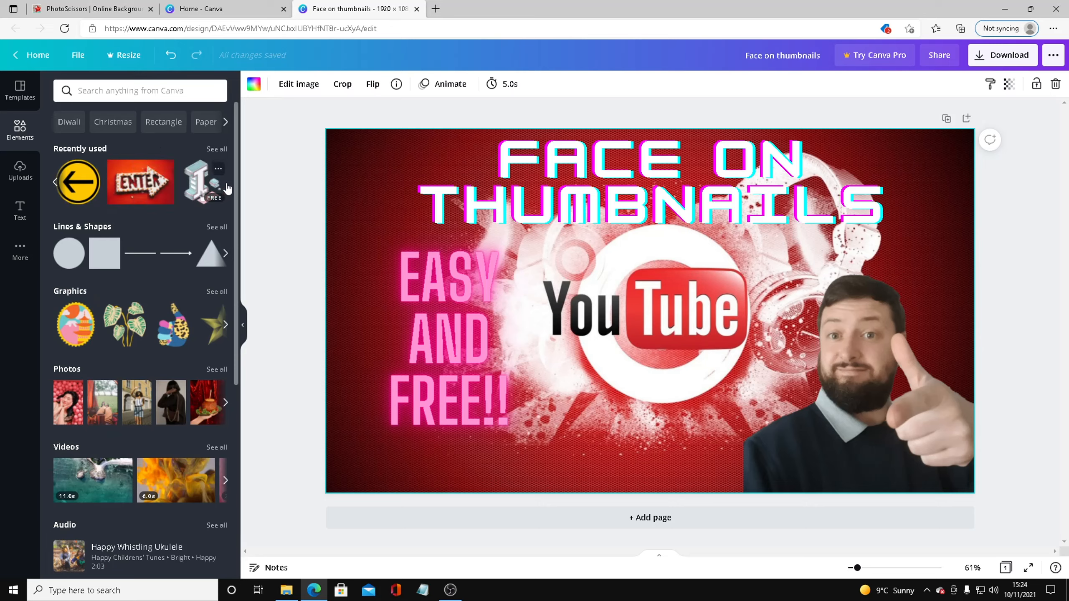
left_click(225, 187)
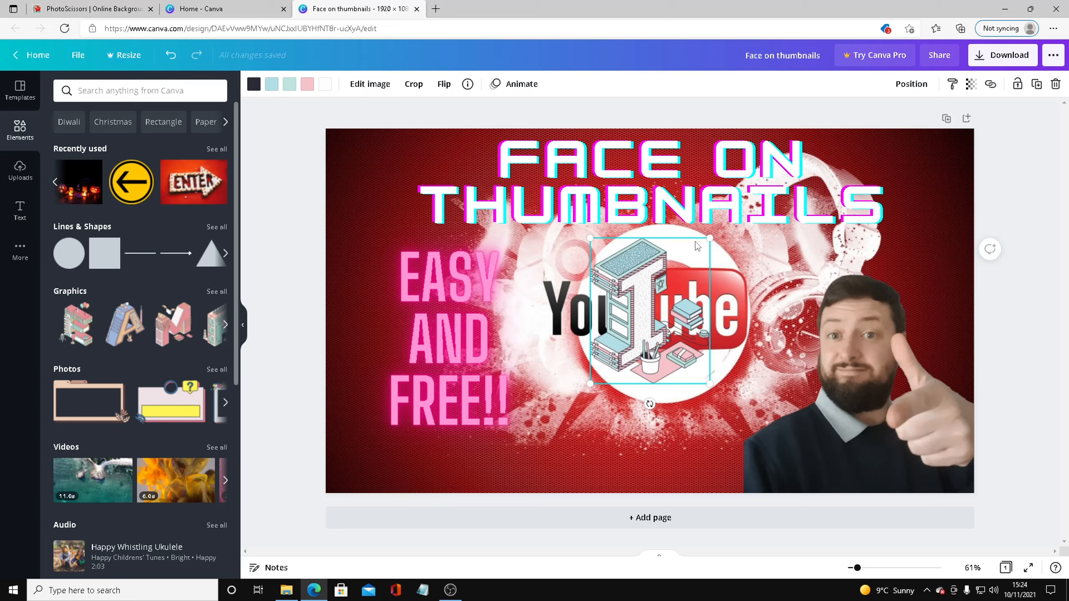
key("Delete")
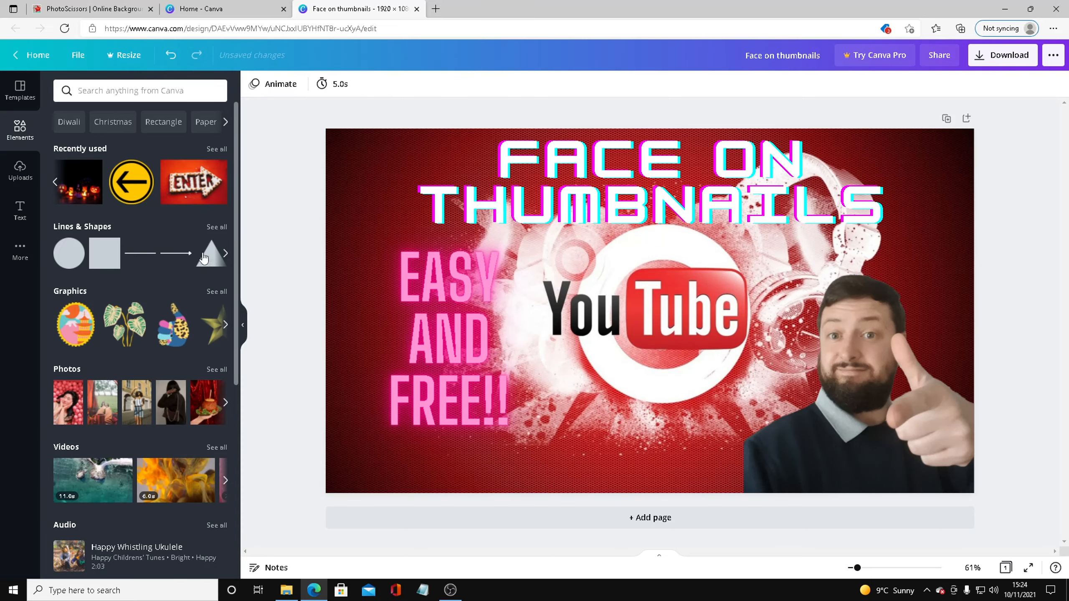
Step: Look through the available lines, shapes and graphics for an object that suits the thumbnail
left_click(225, 254)
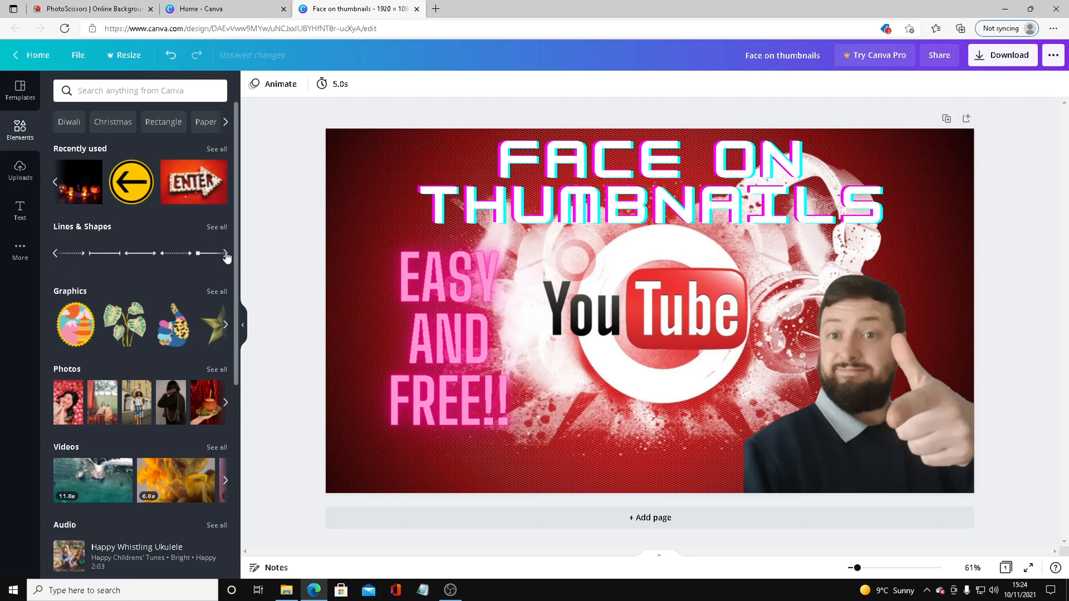
left_click(226, 324)
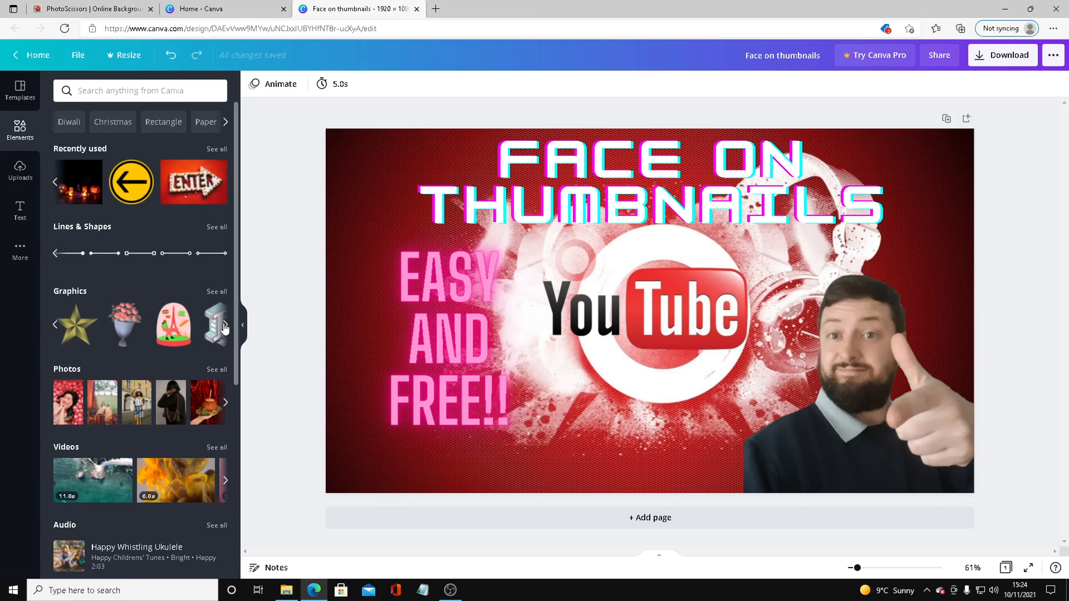
left_click(229, 327)
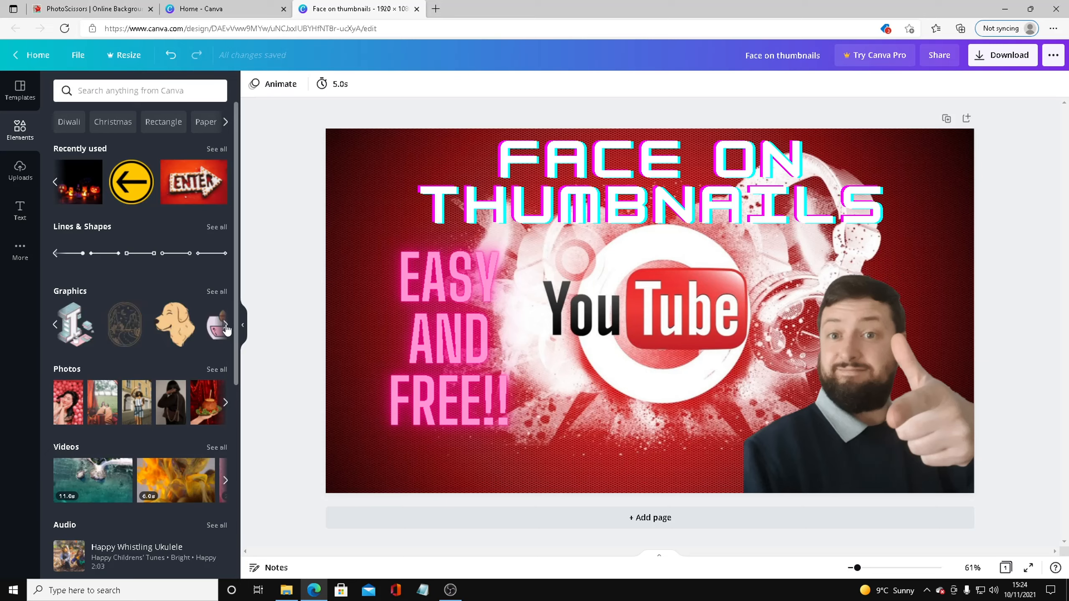
left_click(227, 329)
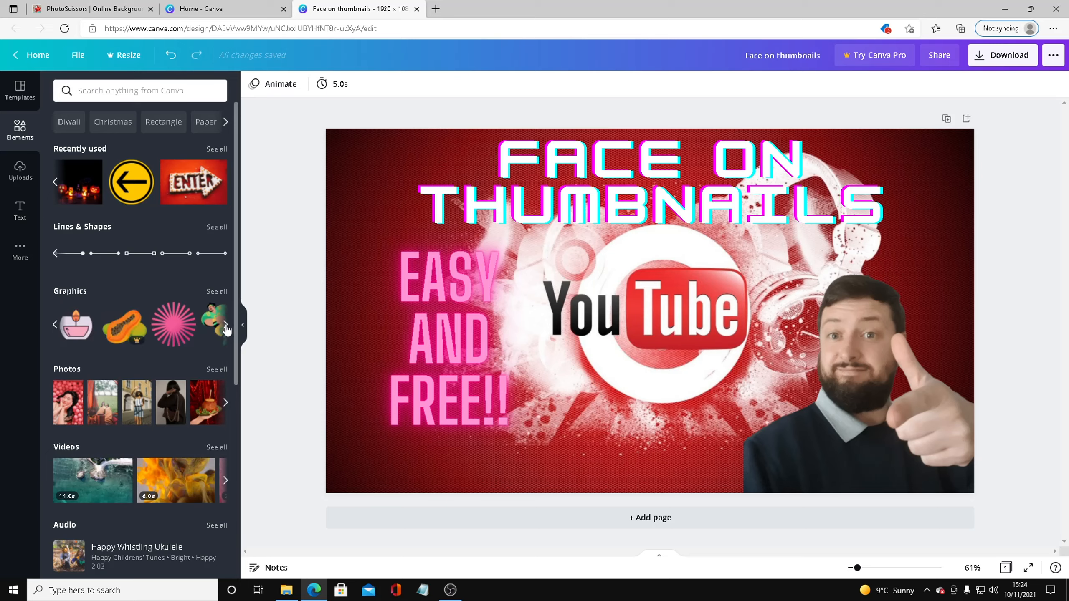
left_click(226, 329)
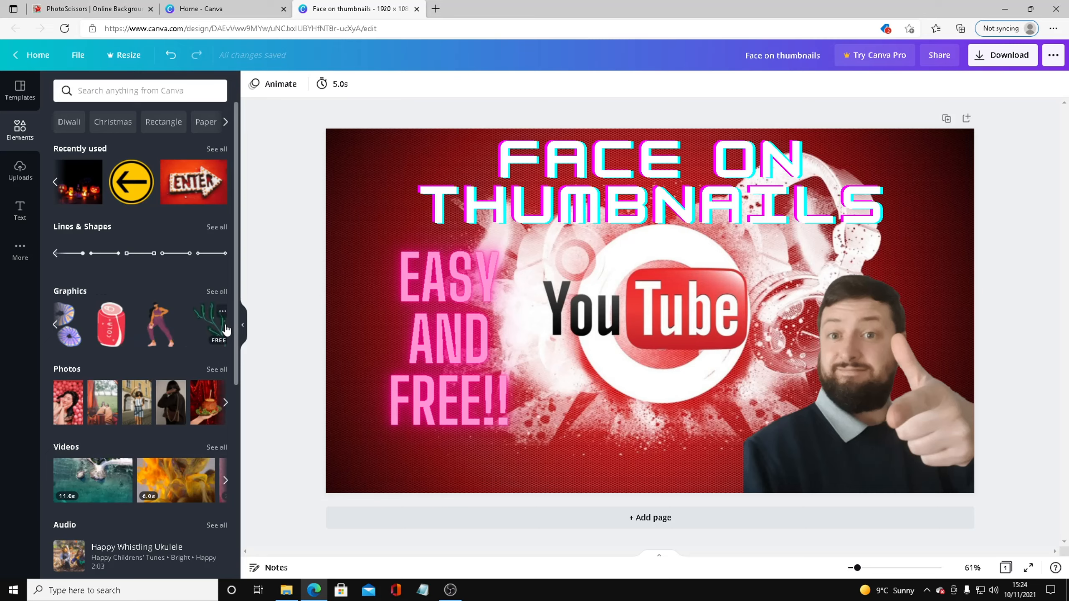
left_click(225, 329)
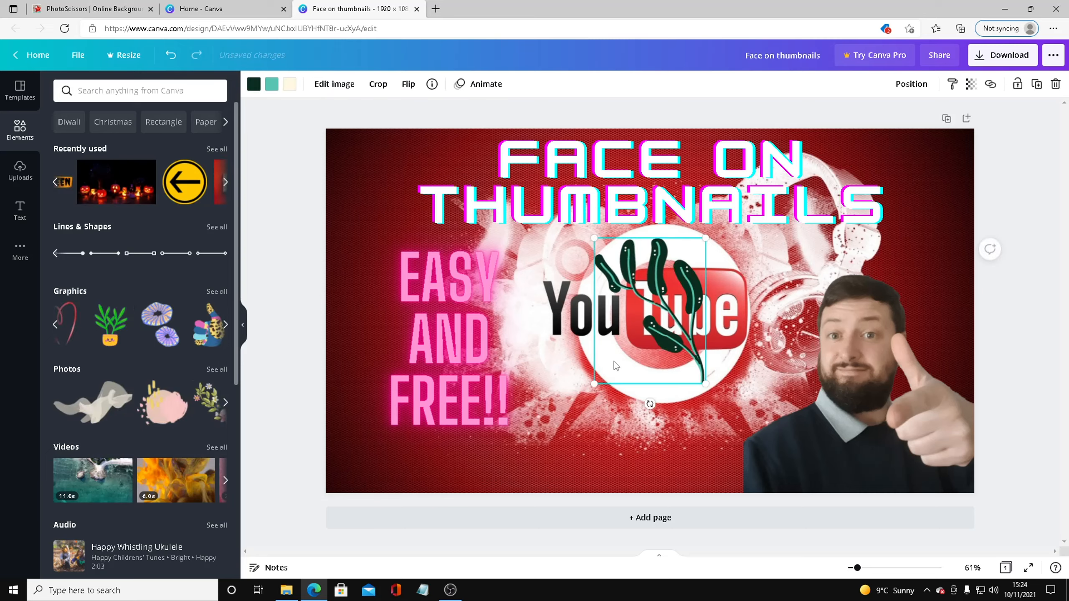
key("Delete")
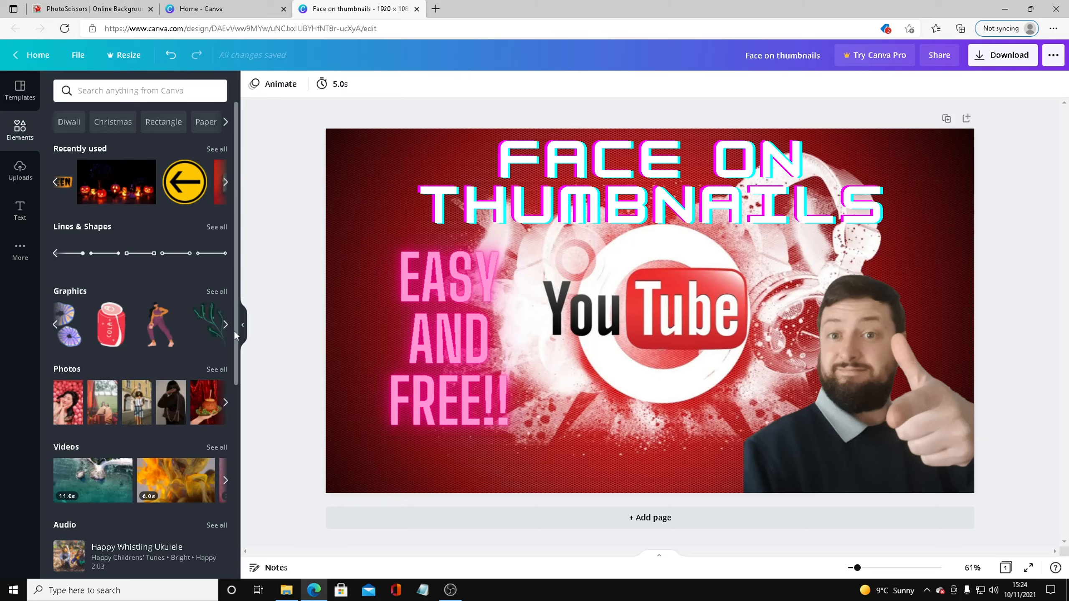
Step: Add the red cola can graphic, shrink it and place it below the YouTube logo at the page's bottom edge
left_click(111, 324)
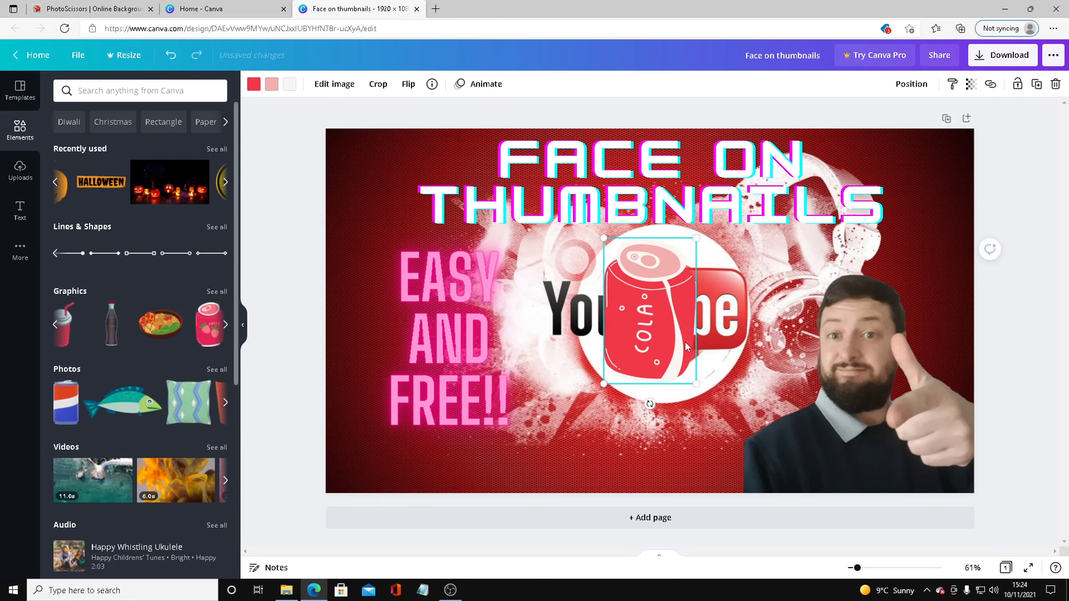
left_click_drag(658, 345, 639, 453)
mouse_move(684, 492)
left_mouse_down()
mouse_move(641, 432)
mouse_move(672, 459)
mouse_move(672, 477)
left_mouse_up()
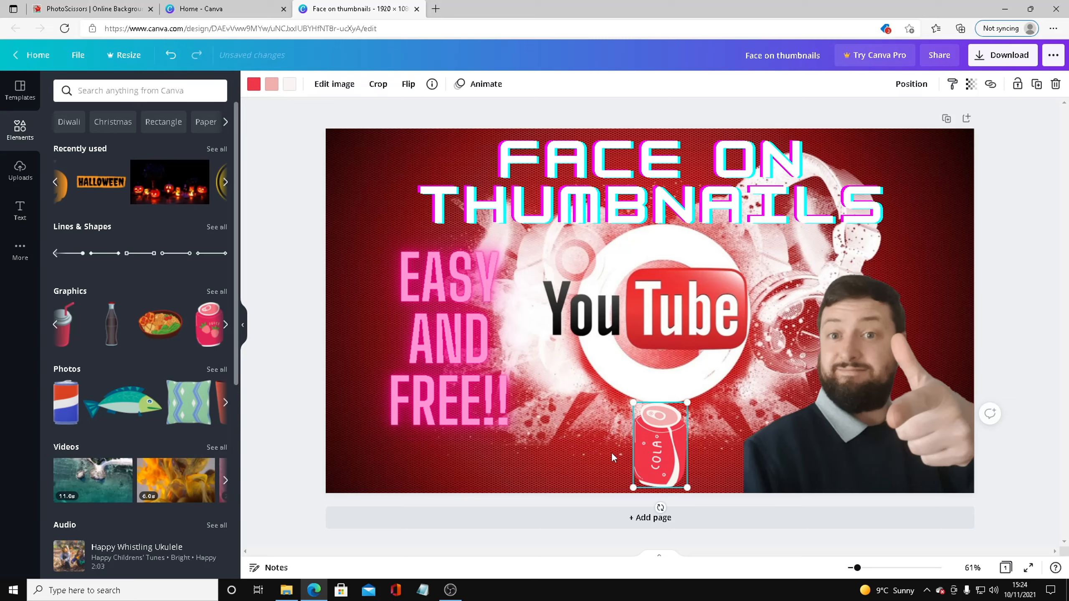
left_click(614, 426)
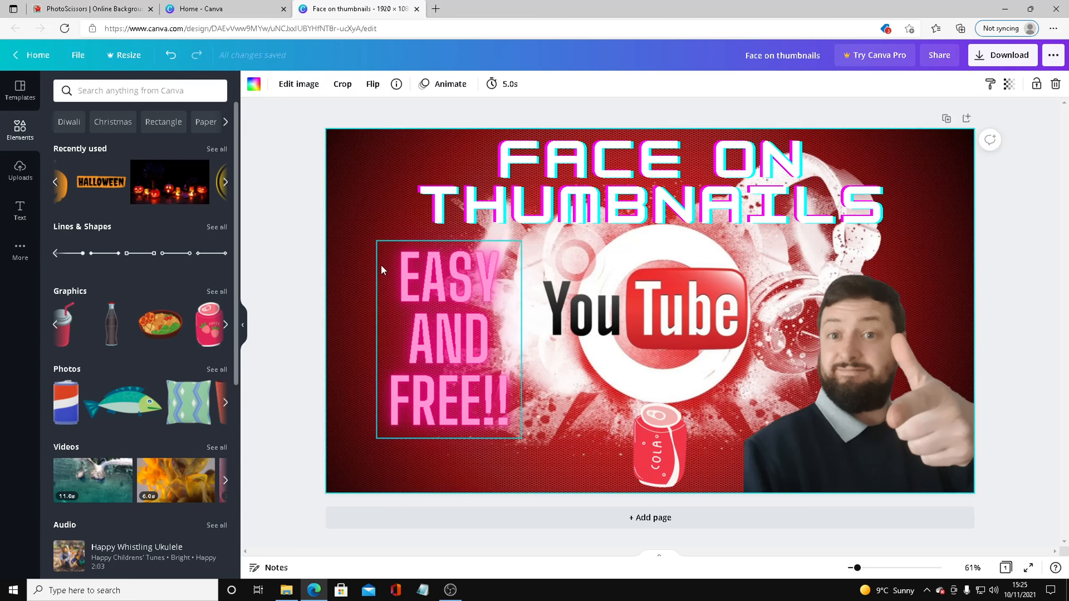
Step: Add the dark cola bottle graphic above the portrait, to the right of the heading, and delete the cola can
left_click(112, 324)
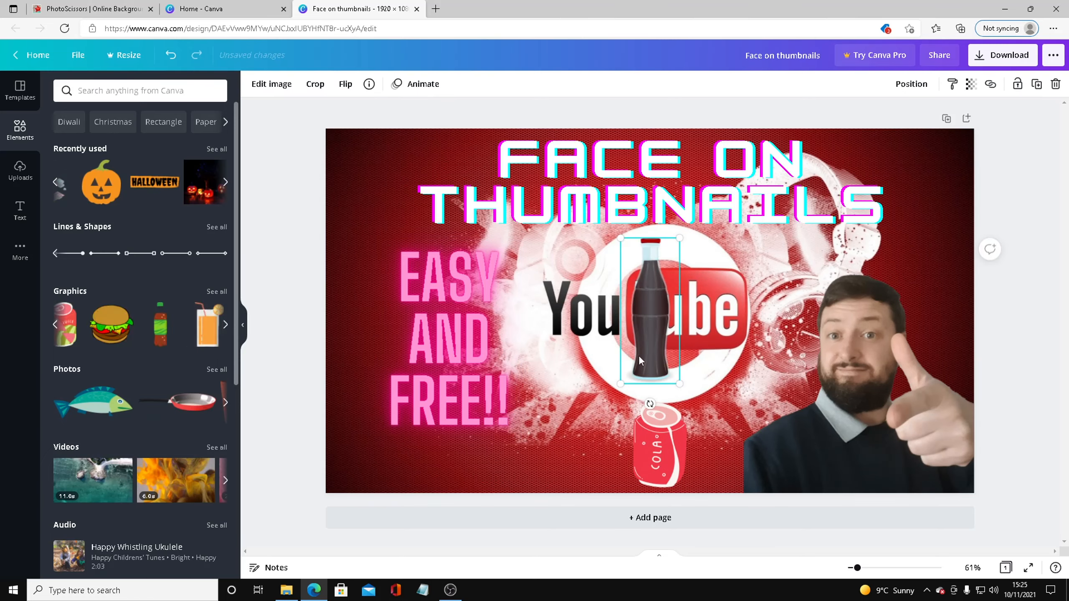
left_click_drag(653, 317, 937, 255)
left_click(666, 426)
key("Delete")
left_click(635, 460)
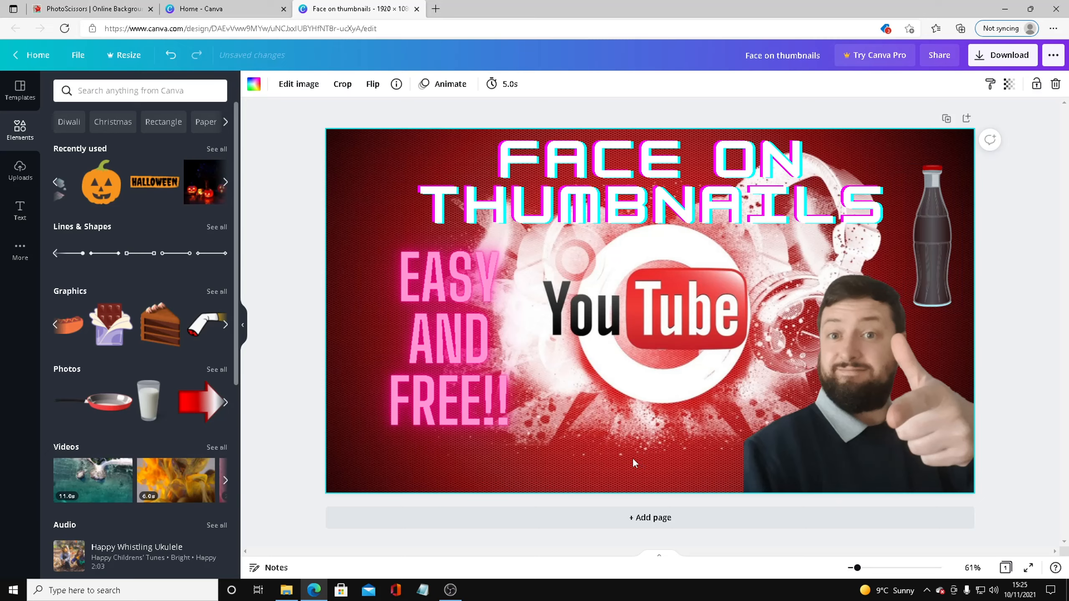